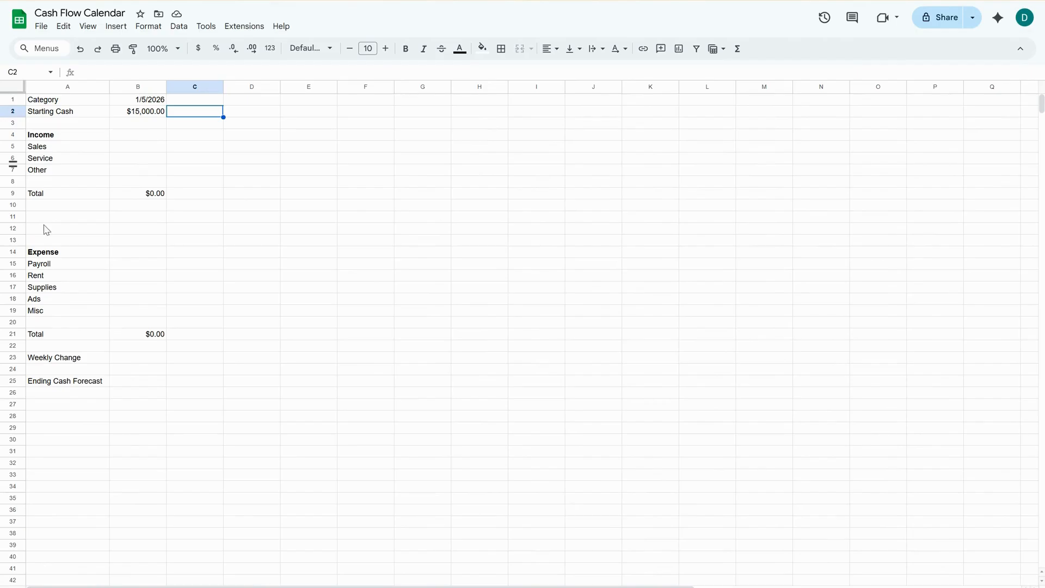
# Enter the formula =B1+7 in C1 and fill it across row 1 through H1 to create weekly dates
pyautogui.click(160, 100)
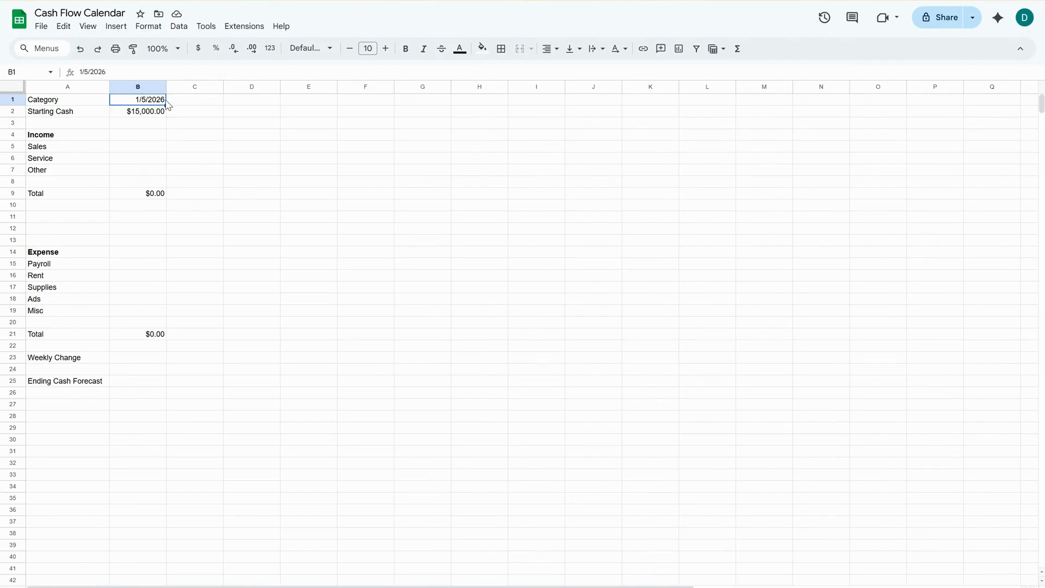
pyautogui.press('Right')
pyautogui.write('+')
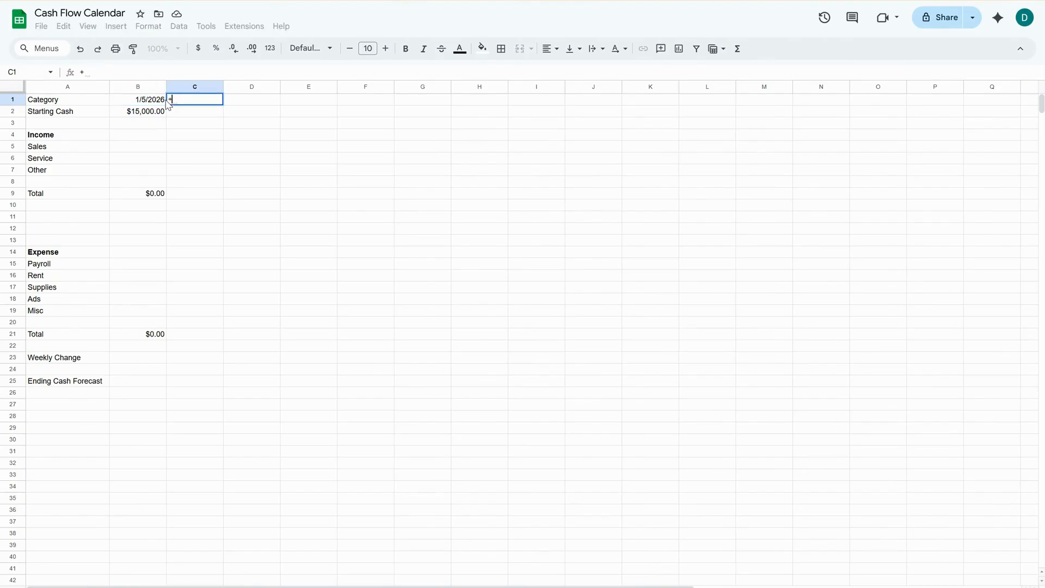
pyautogui.press('Left')
pyautogui.write('+7')
pyautogui.press('Return')
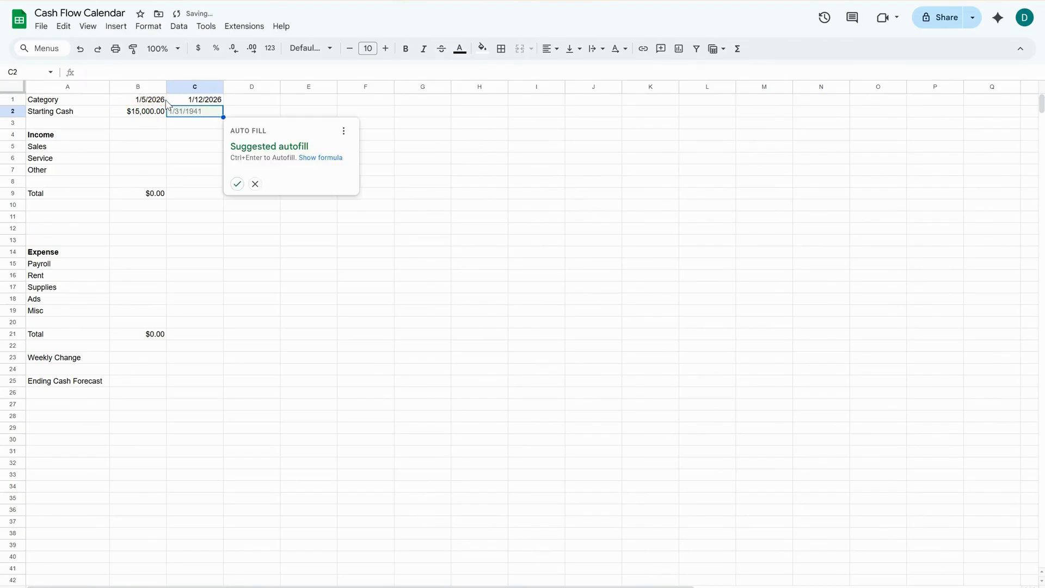
pyautogui.click(212, 101)
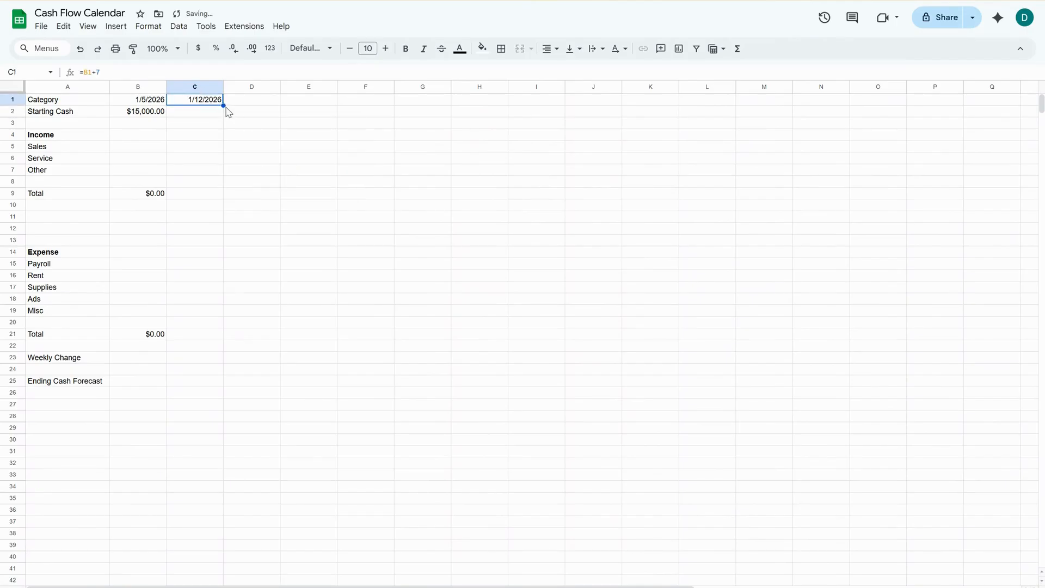
pyautogui.moveTo(222, 106); pyautogui.dragTo(483, 107)
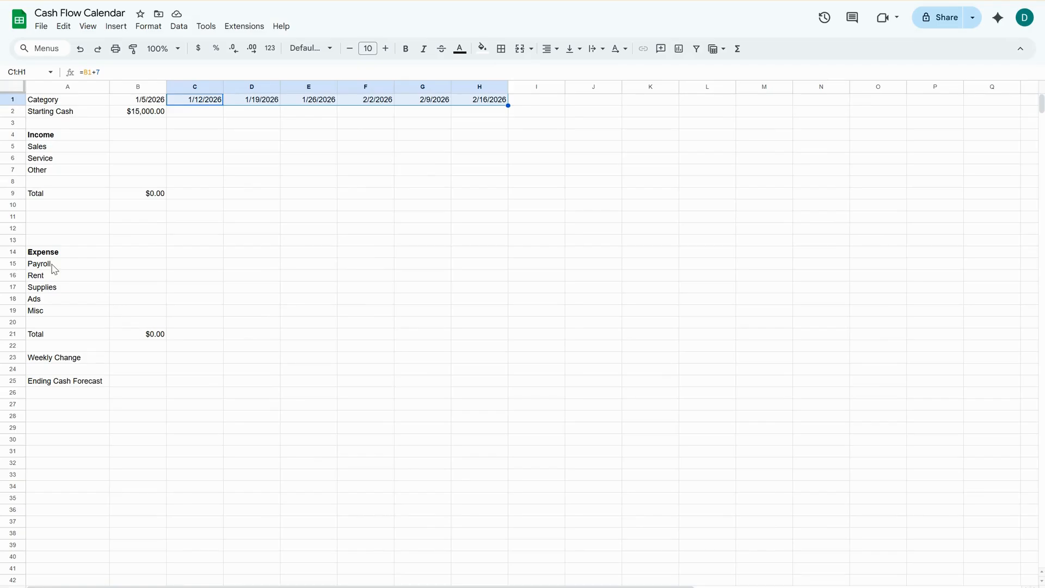
# Review the starting cash and income categories, then examine the income total formula in B9
pyautogui.click(72, 104)
pyautogui.click(76, 114)
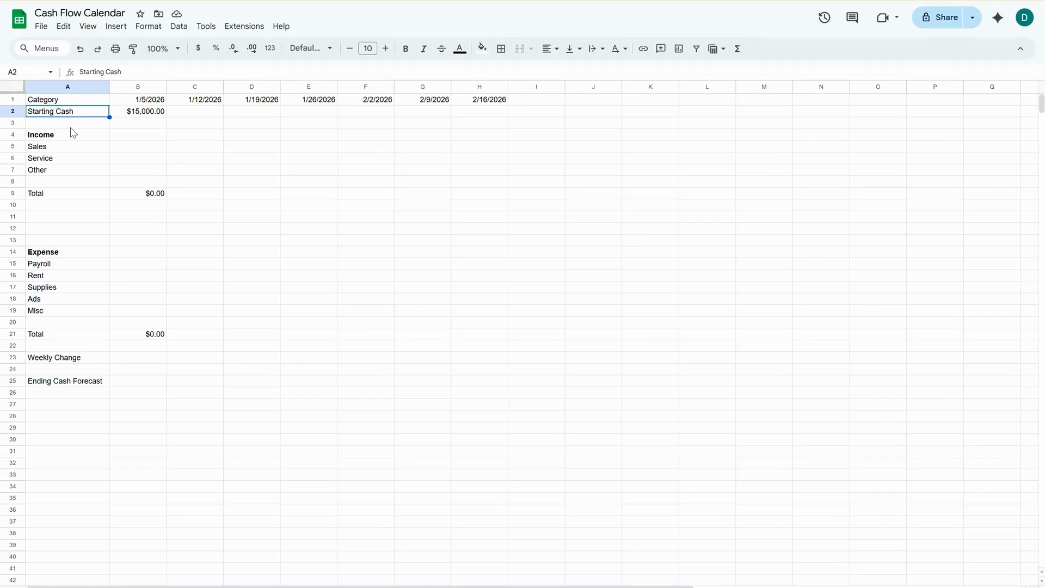
pyautogui.press('Down')
pyautogui.press('Down')
pyautogui.press('Down')
pyautogui.press('Down')
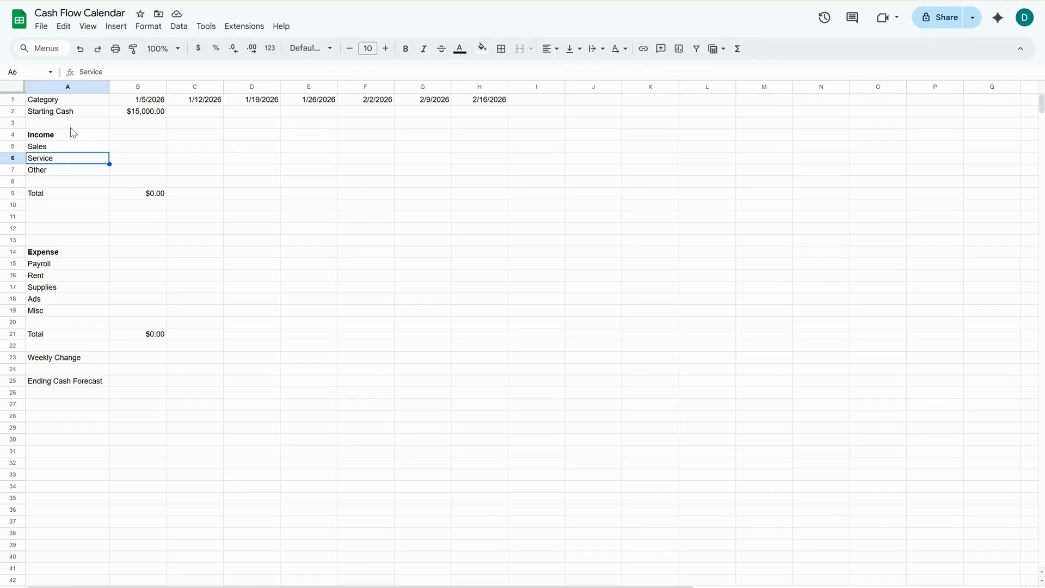
pyautogui.press('Down')
pyautogui.press('Down')
pyautogui.press('Down')
pyautogui.press('Right')
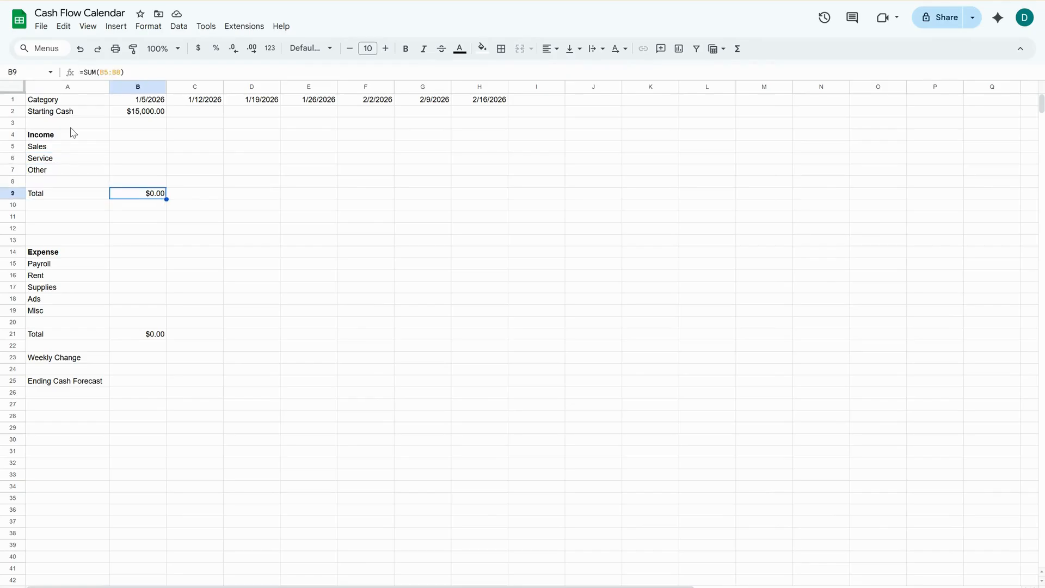
# Review the expense categories and examine the expense total formula in B21
pyautogui.press('Left')
pyautogui.press('Down')
pyautogui.press('Down')
pyautogui.press('Down')
pyautogui.press('Down')
pyautogui.press('Down')
pyautogui.press('Down')
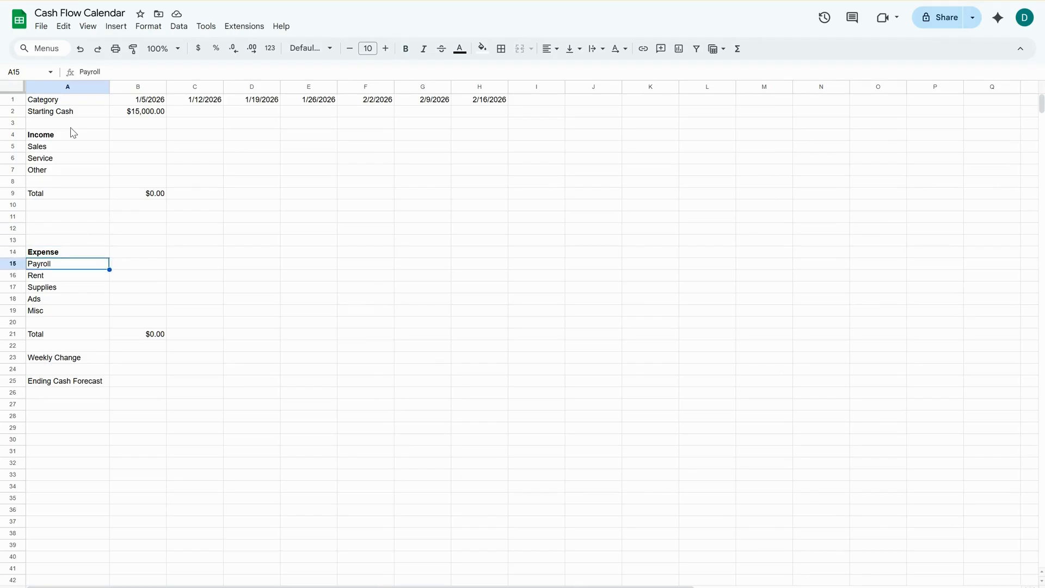
pyautogui.press('Down')
pyautogui.press('Down')
pyautogui.press('Down')
pyautogui.press('Down')
pyautogui.press('Down')
pyautogui.press('Down')
pyautogui.press('Right')
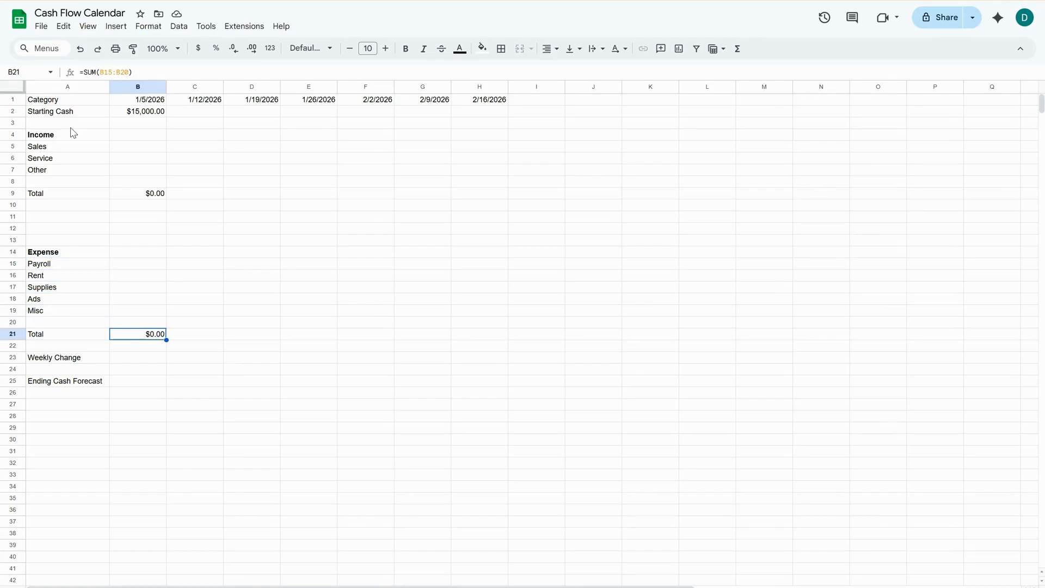
# Enter a Weekly Change formula in B23 that subtracts the expense total from the income total in B9
pyautogui.press('Down')
pyautogui.press('Down')
pyautogui.press('Down')
pyautogui.press('Left')
pyautogui.press('Up')
pyautogui.press('Right')
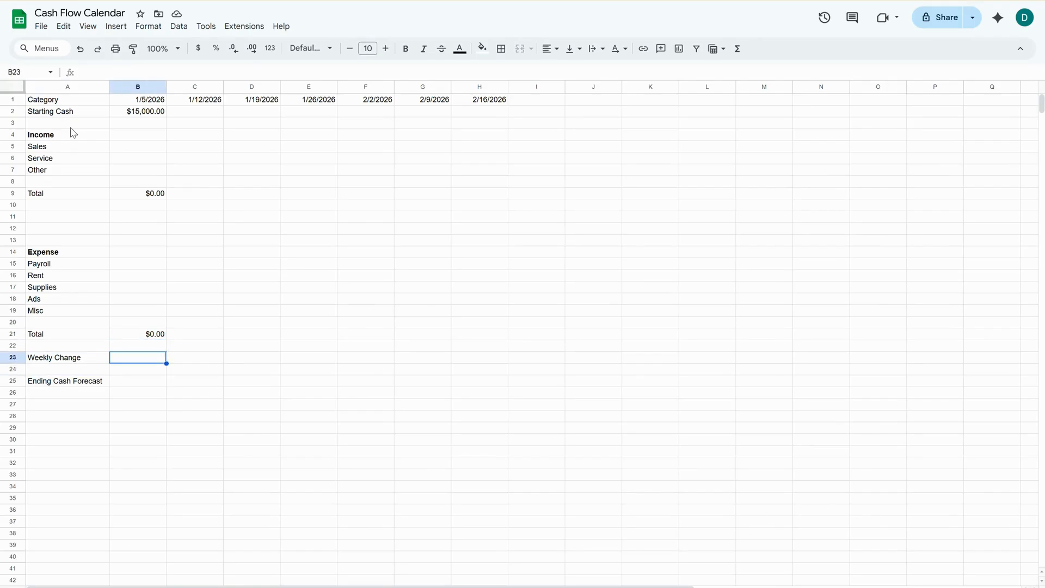
pyautogui.write('+')
pyautogui.click(162, 196)
pyautogui.write('-')
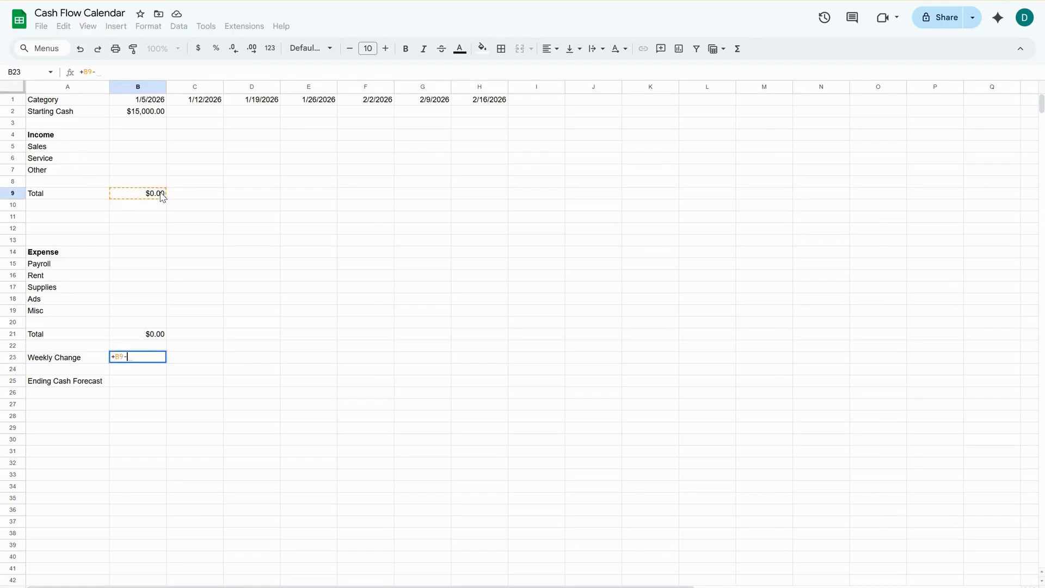
pyautogui.click(148, 326)
pyautogui.press('Return')
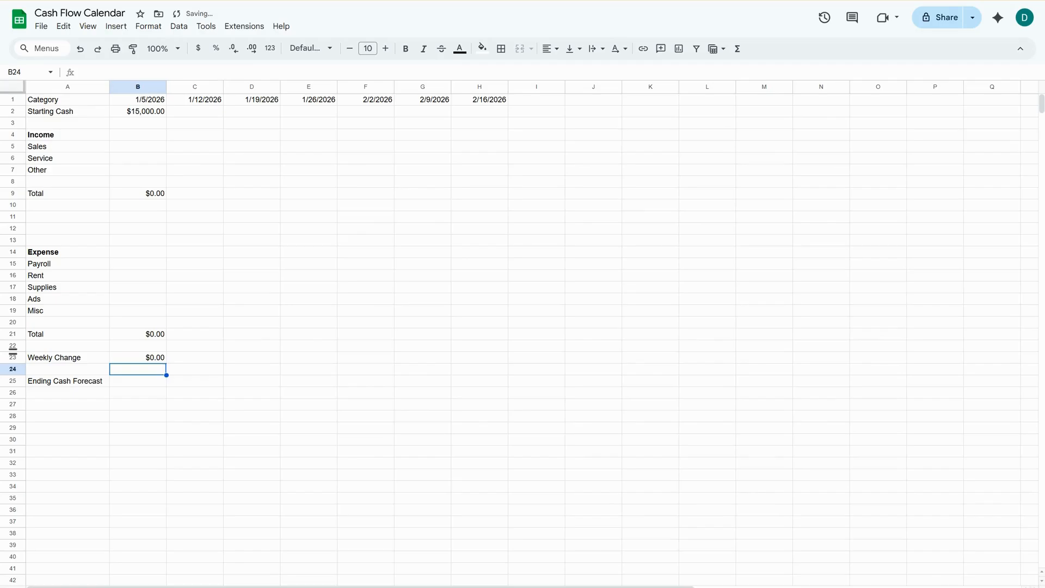
# Enter an Ending Cash Forecast formula in B25 that adds starting cash and weekly change, B2+B23
pyautogui.press('Down')
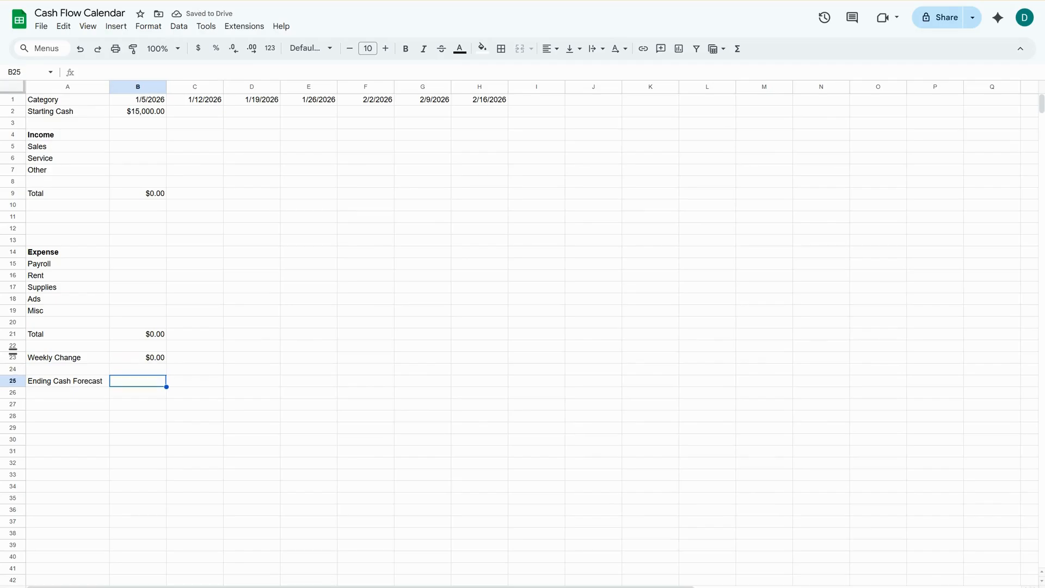
pyautogui.write('+B2+')
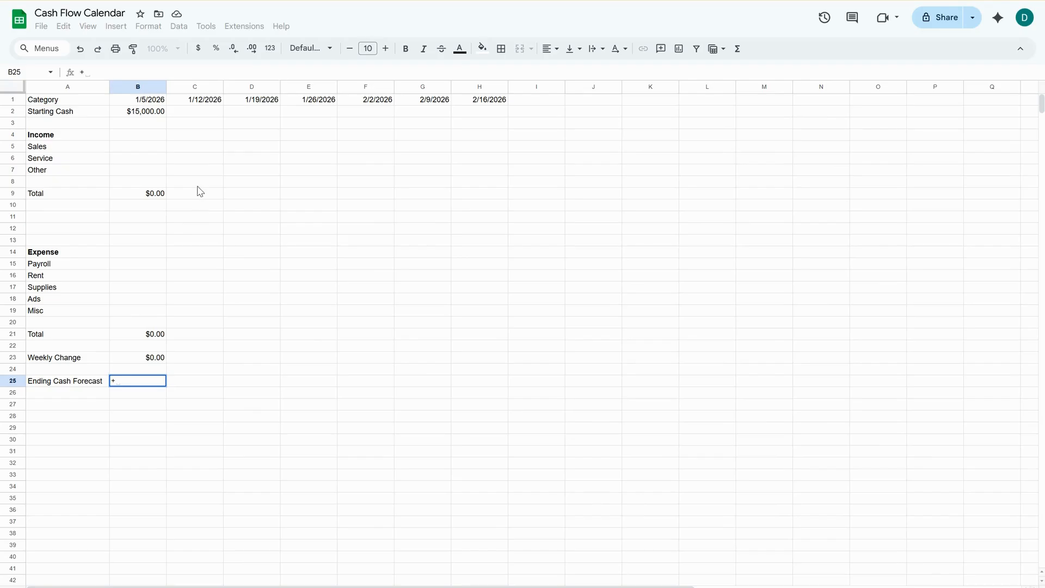
pyautogui.click(146, 112)
pyautogui.write('+')
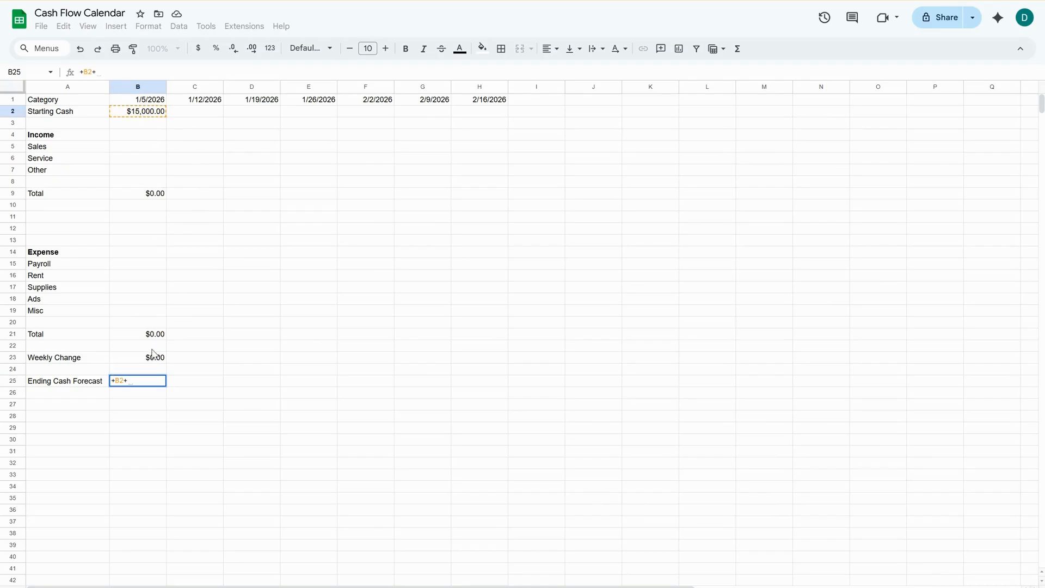
pyautogui.click(148, 359)
pyautogui.press('Return')
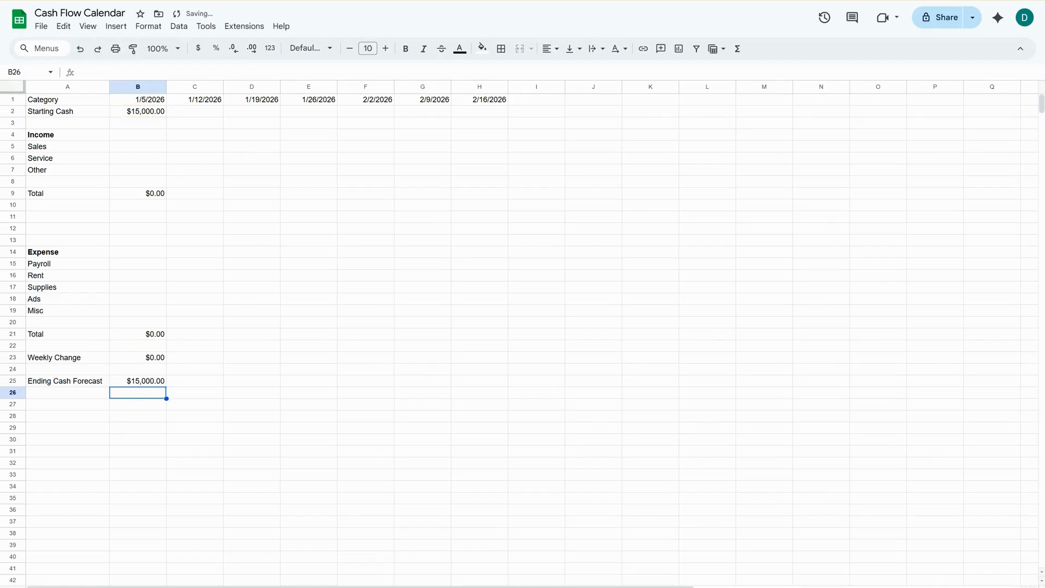
# Link the second week's starting cash in C2 to the ending forecast in B25 and fill it through H2
pyautogui.click(205, 115)
pyautogui.write('+')
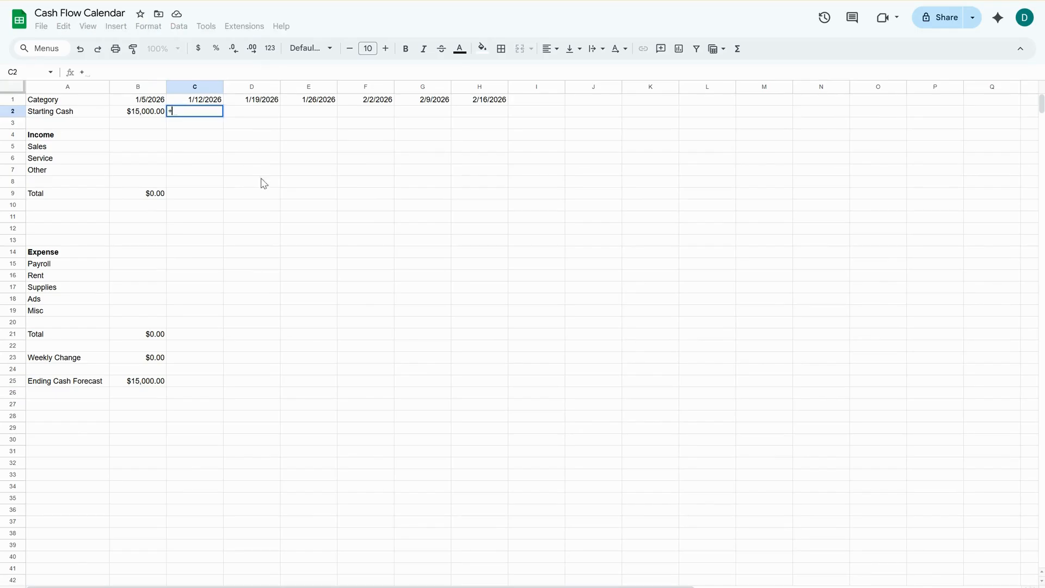
pyautogui.click(155, 384)
pyautogui.press('Return')
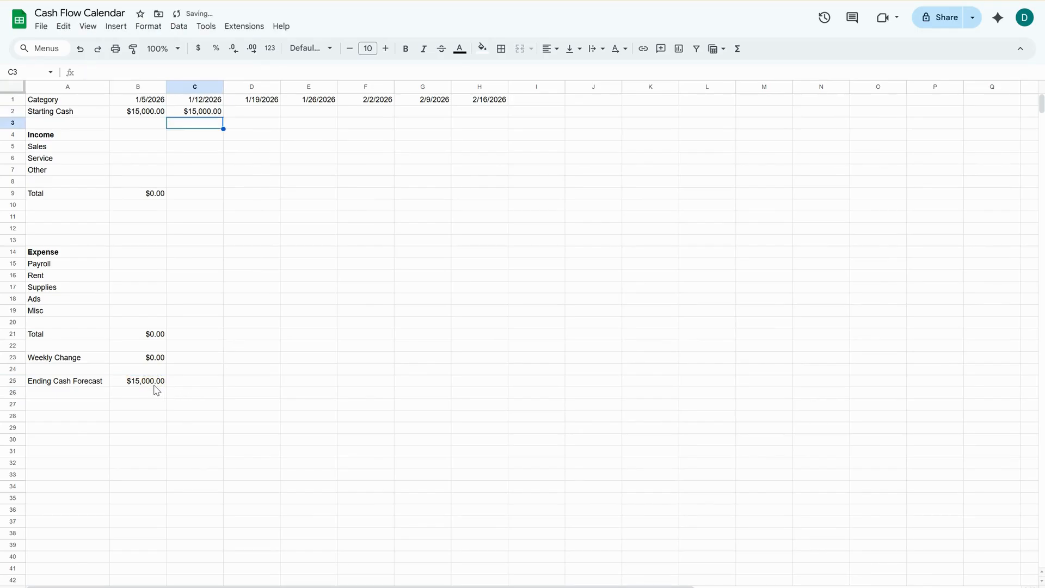
pyautogui.click(216, 114)
pyautogui.moveTo(217, 117); pyautogui.dragTo(489, 115)
# Fill the income total, expense total and Weekly Change formulas from column B across through column H
pyautogui.click(161, 194)
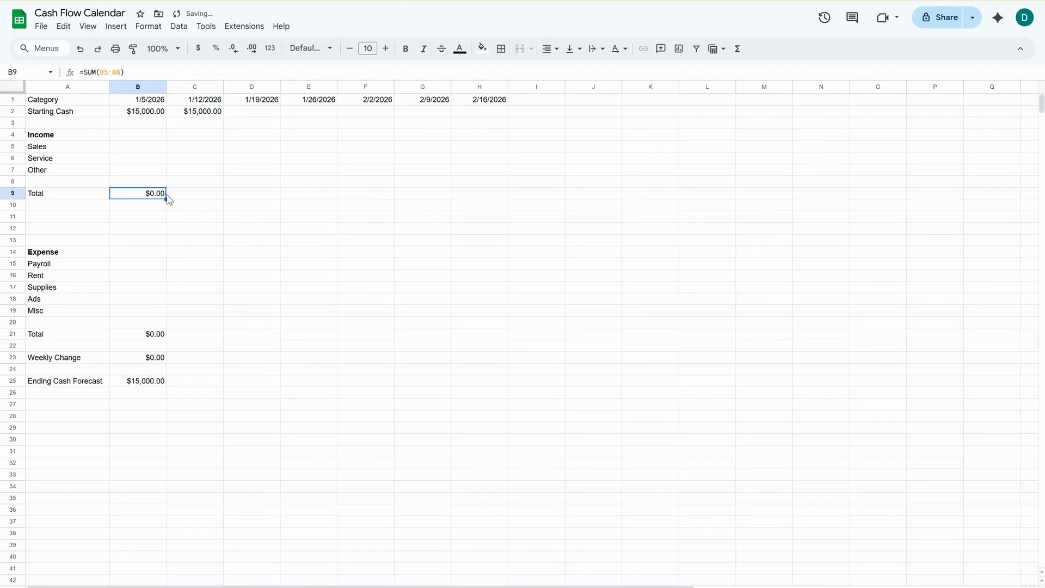
pyautogui.moveTo(167, 199); pyautogui.dragTo(475, 200)
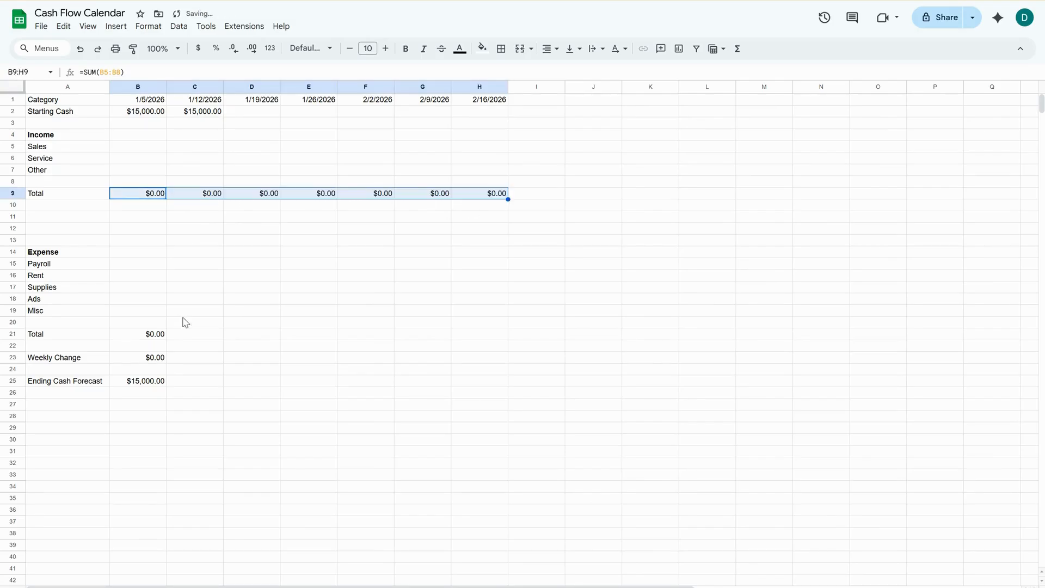
pyautogui.click(160, 336)
pyautogui.moveTo(166, 340); pyautogui.dragTo(460, 340)
pyautogui.click(161, 359)
pyautogui.moveTo(167, 363); pyautogui.dragTo(471, 366)
# Check the Ending Cash Forecast formula in B25 and fill it across through H25
pyautogui.doubleClick(154, 383)
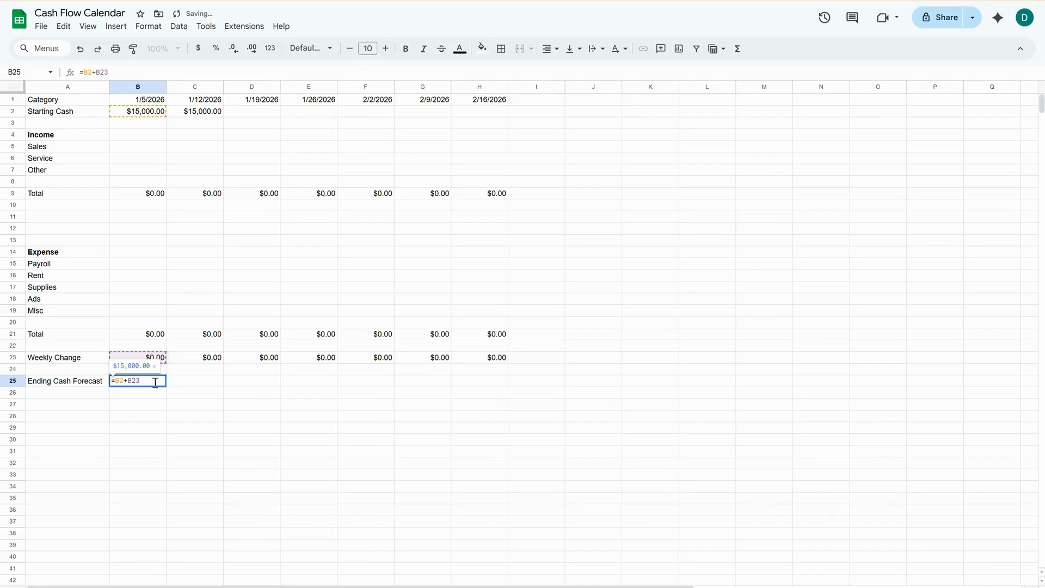
pyautogui.press('Escape')
pyautogui.moveTo(167, 386); pyautogui.dragTo(474, 381)
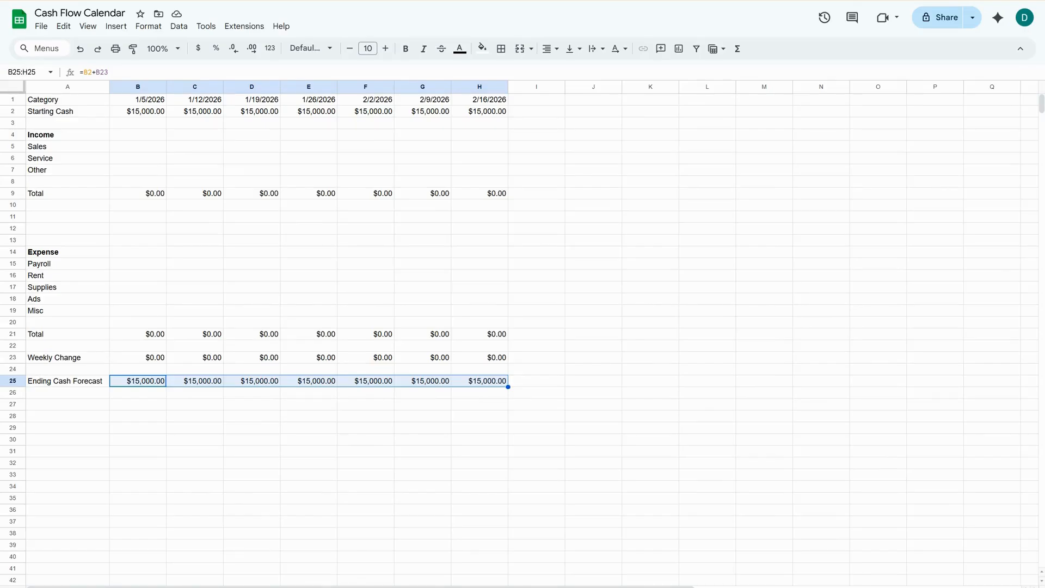
# Create a conditional formatting rule on B25:M25 for values less than 0.00
pyautogui.hotkey('shift', 'Right')
pyautogui.hotkey('shift', 'Right')
pyautogui.hotkey('shift', 'Right')
pyautogui.hotkey('shift', 'Right')
pyautogui.hotkey('shift', 'Right')
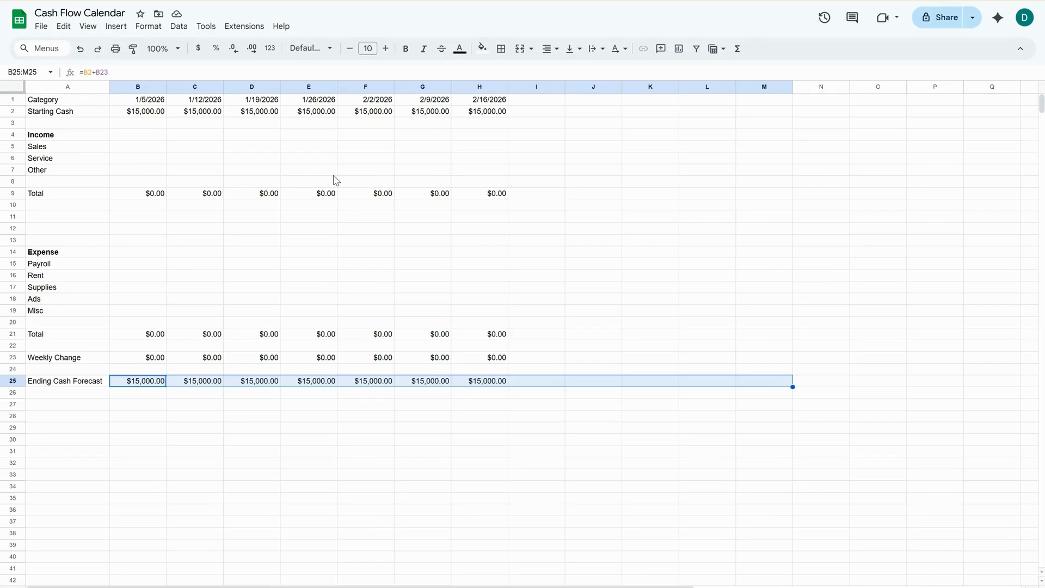
pyautogui.click(148, 26)
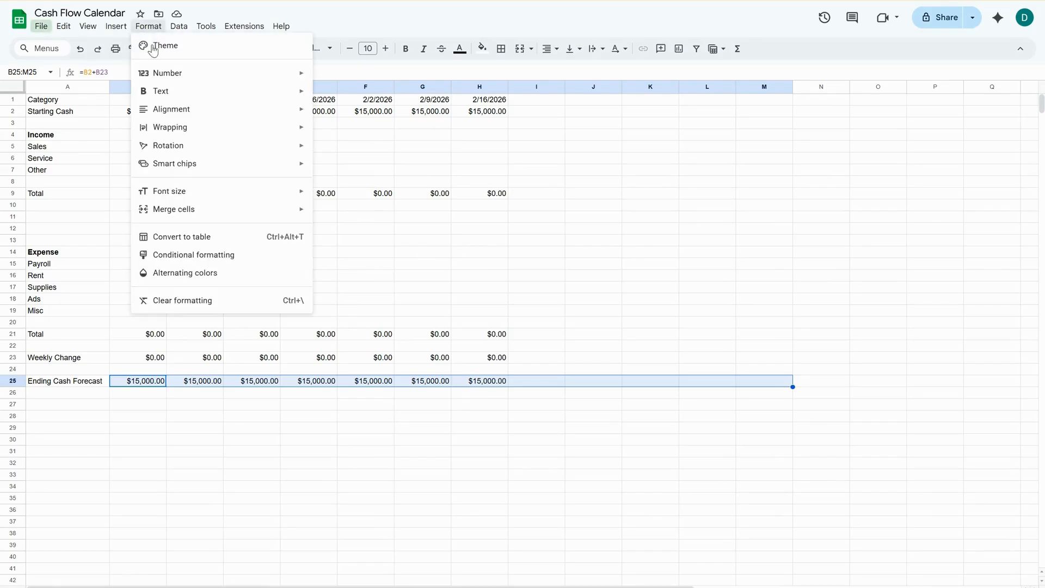
pyautogui.click(242, 254)
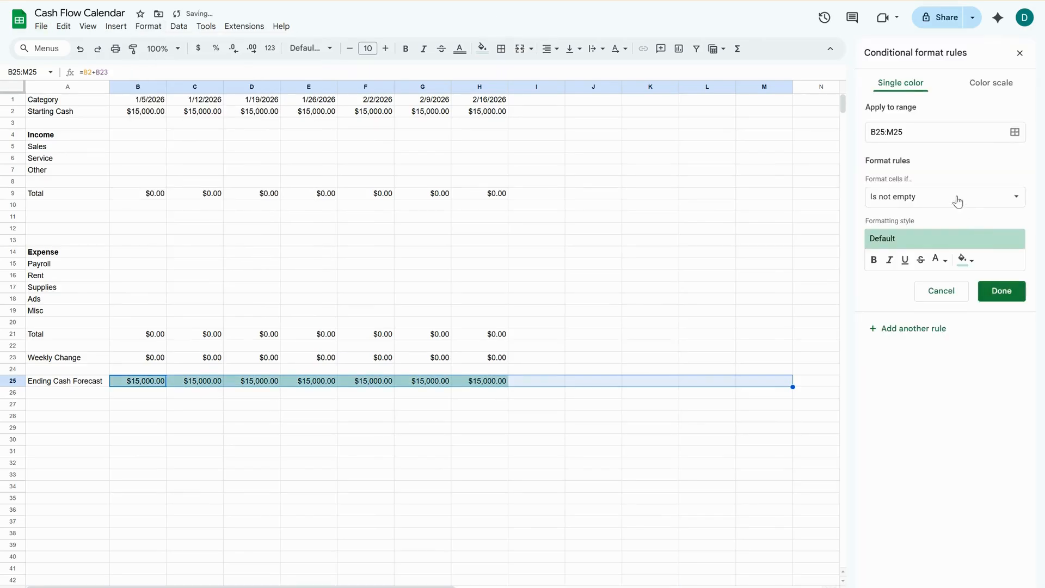
pyautogui.click(947, 198)
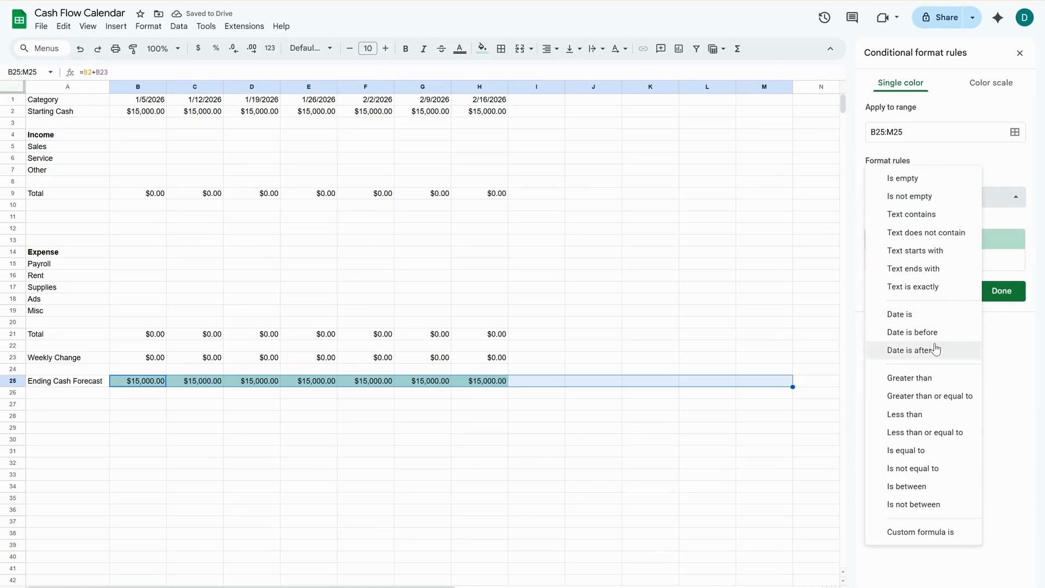
pyautogui.click(926, 415)
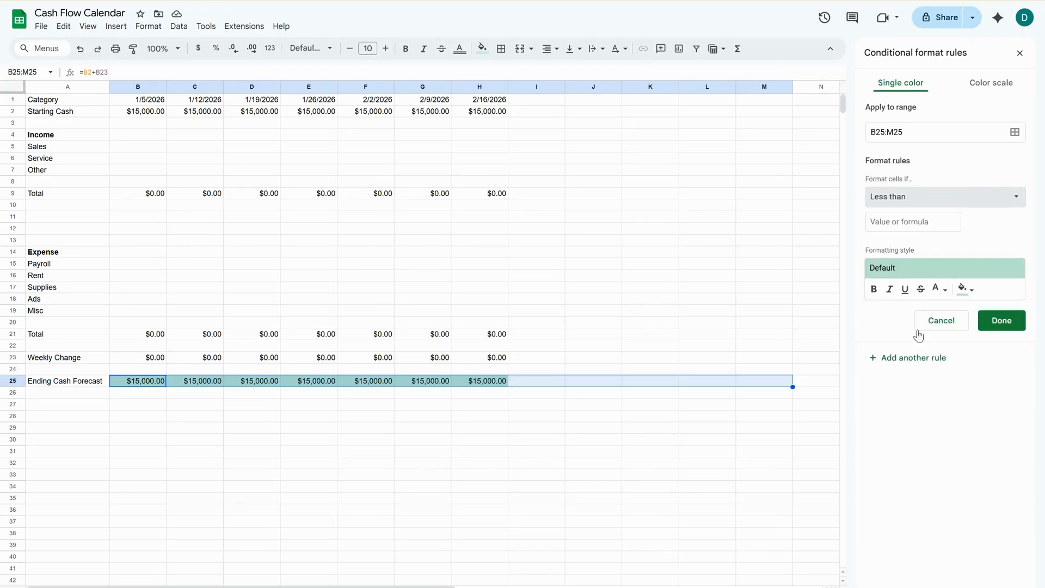
pyautogui.click(923, 222)
pyautogui.write('0.00')
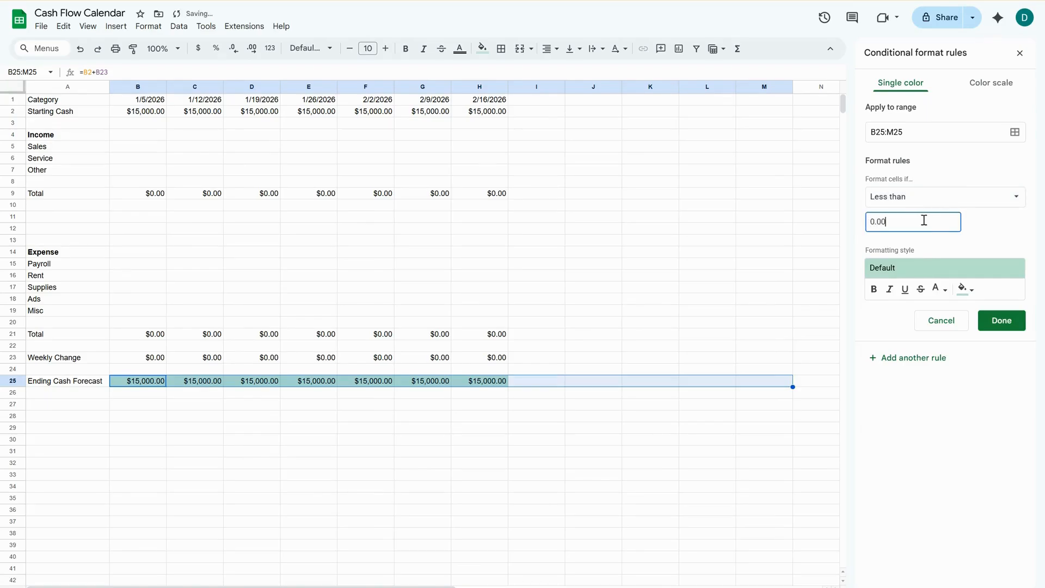
# Give the negative-value rule a red fill color
pyautogui.click(940, 269)
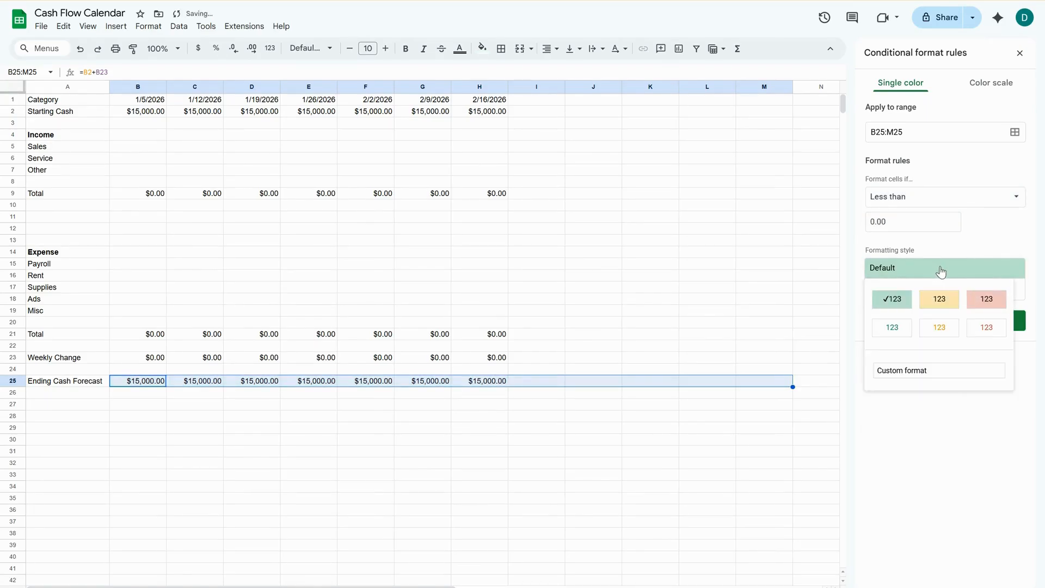
pyautogui.click(941, 270)
pyautogui.click(962, 286)
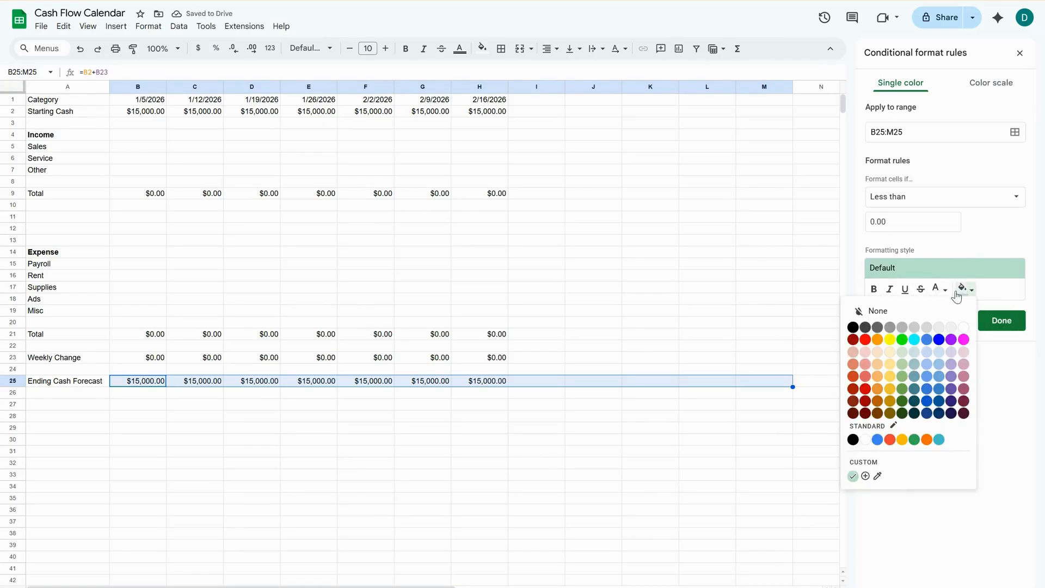
pyautogui.click(865, 389)
# Add a second conditional formatting rule on B25:M25 that fills values less than 5000 with yellow
pyautogui.click(913, 360)
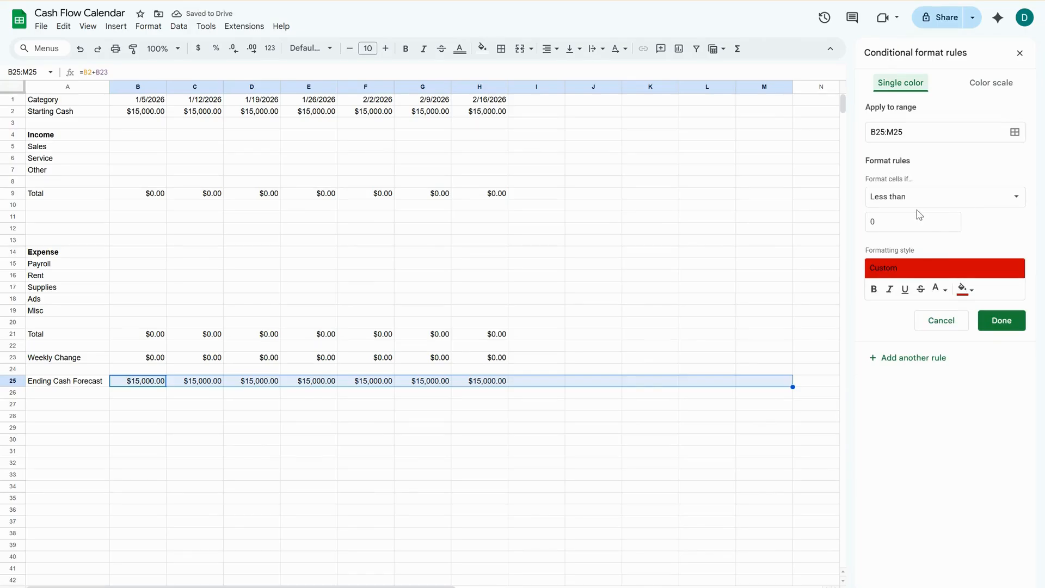
pyautogui.click(919, 205)
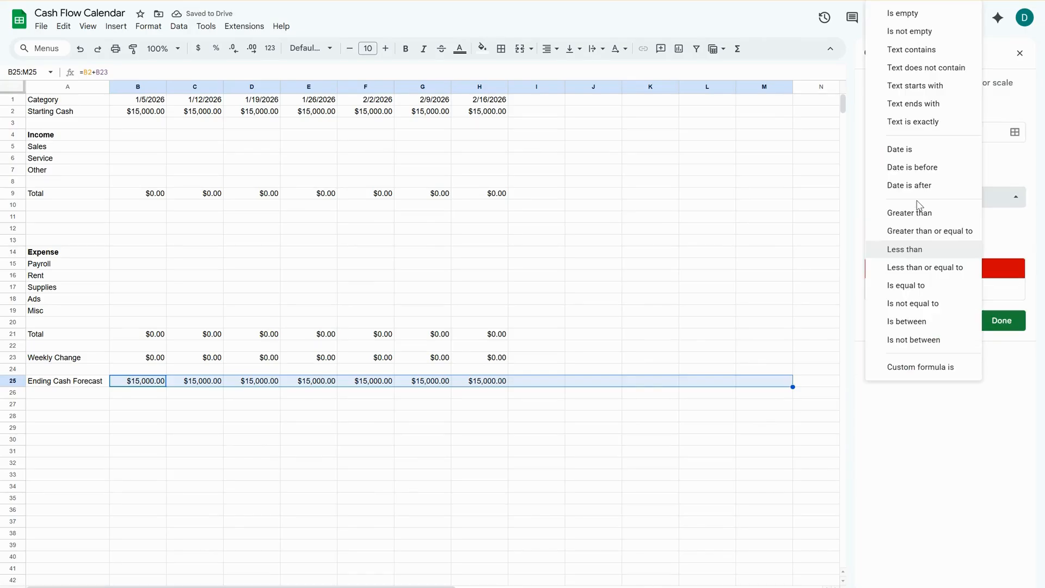
pyautogui.click(915, 250)
pyautogui.write('5000')
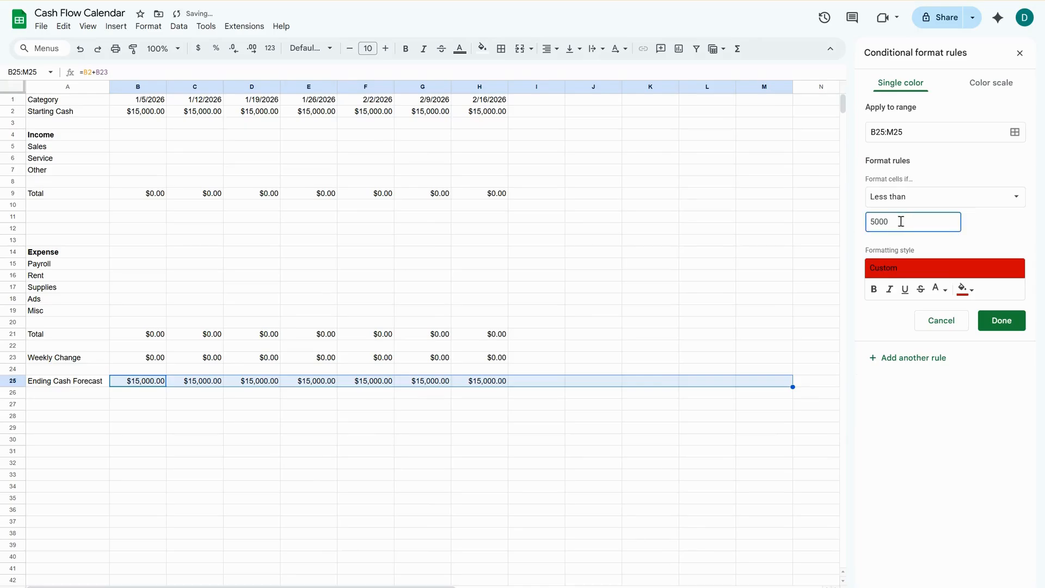
pyautogui.click(956, 293)
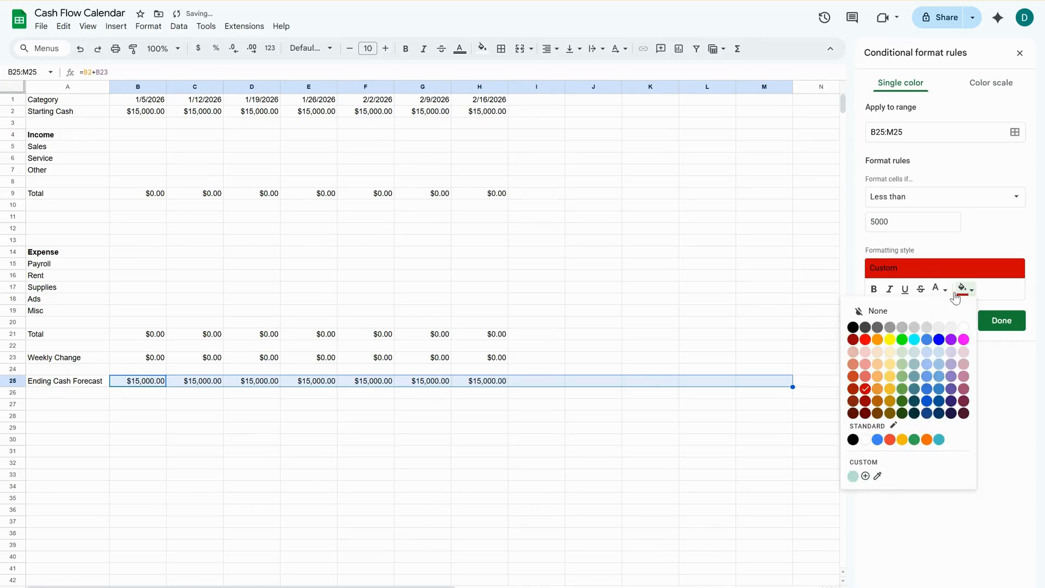
pyautogui.click(889, 339)
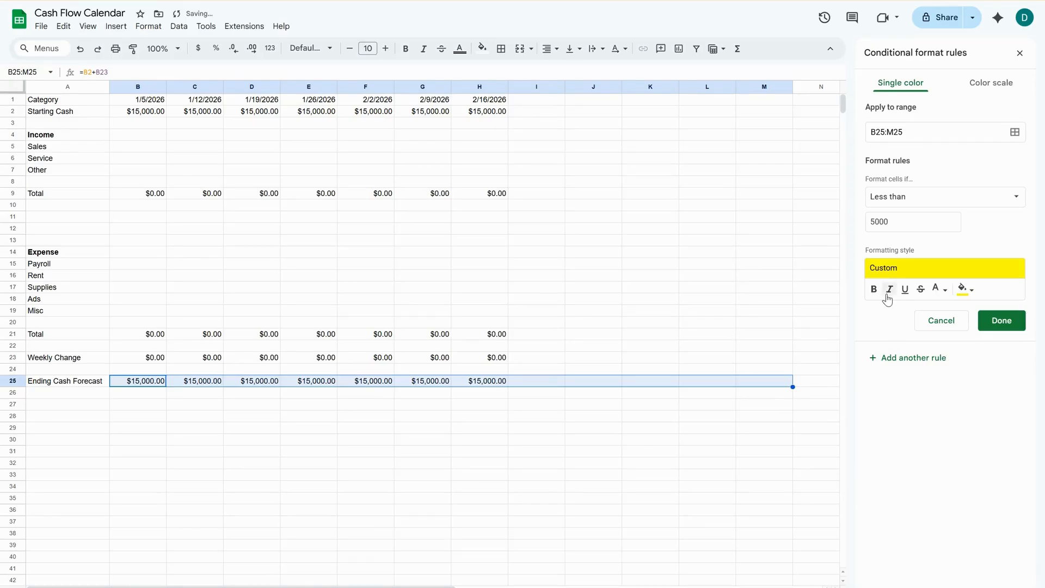
# Add a third rule on B25:M25 that fills values greater than or equal to 5000 with green, and finish the rules
pyautogui.click(909, 357)
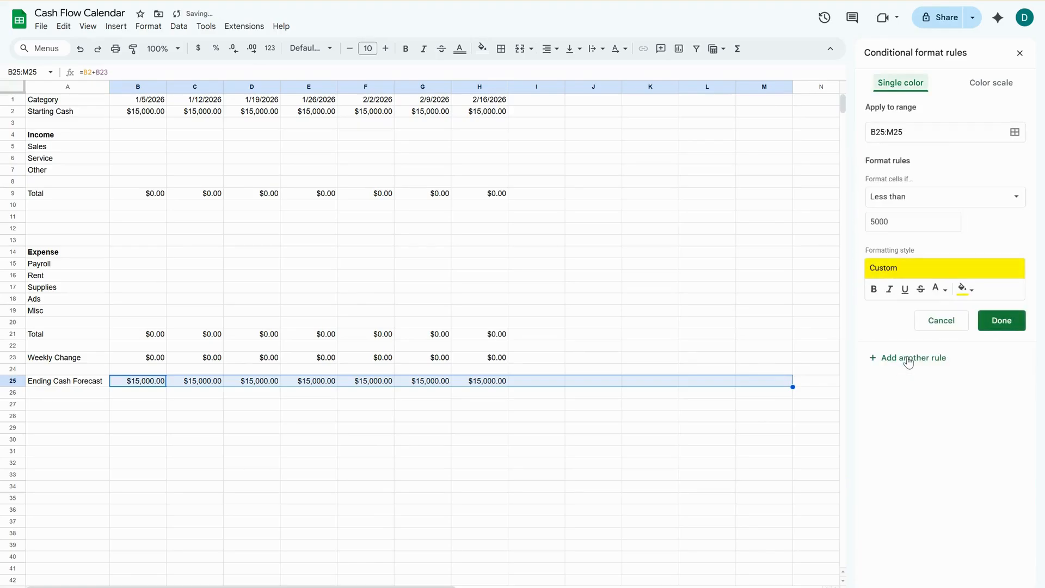
pyautogui.click(915, 203)
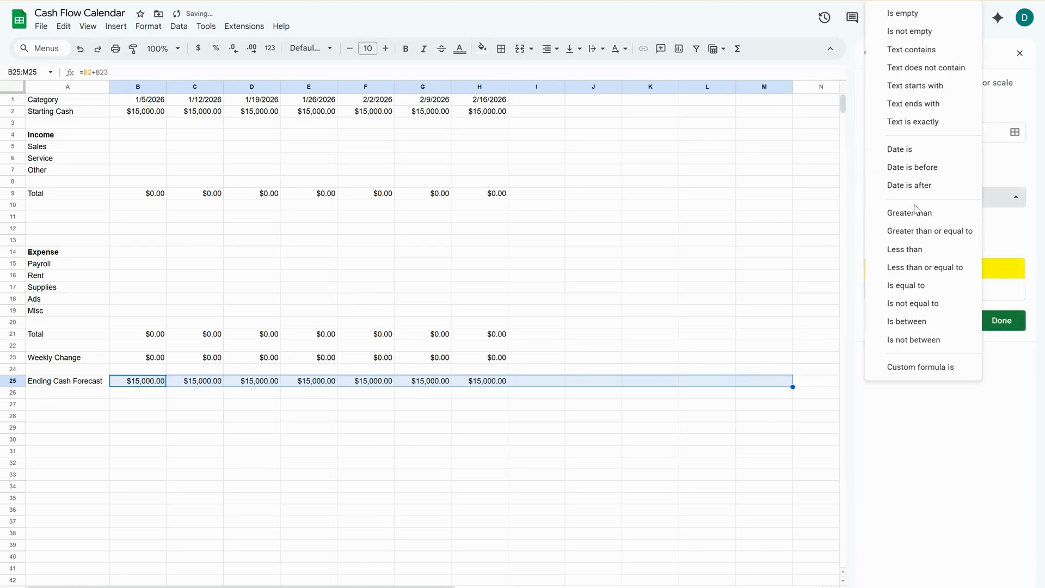
pyautogui.click(918, 233)
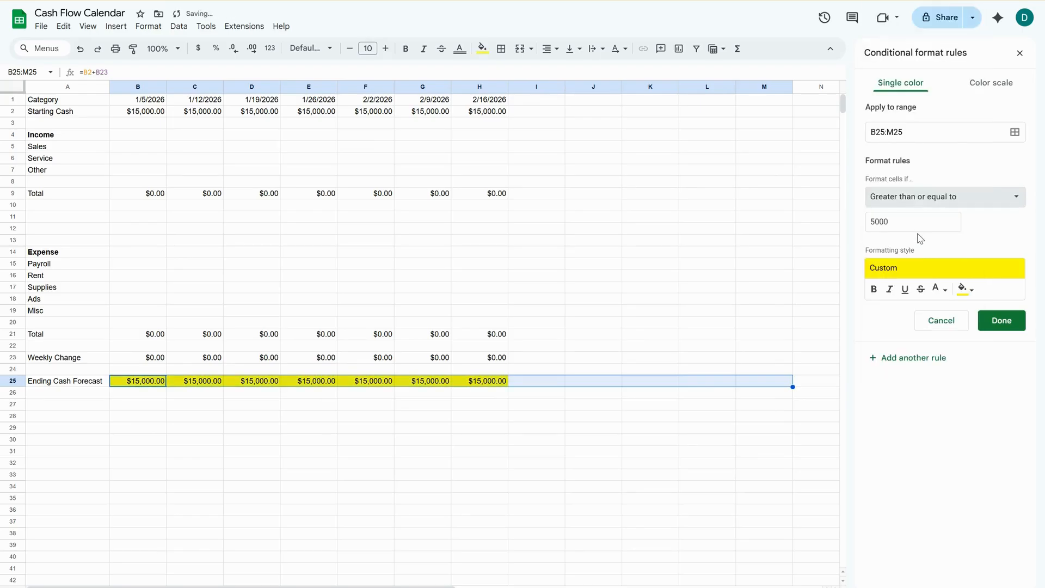
pyautogui.click(963, 290)
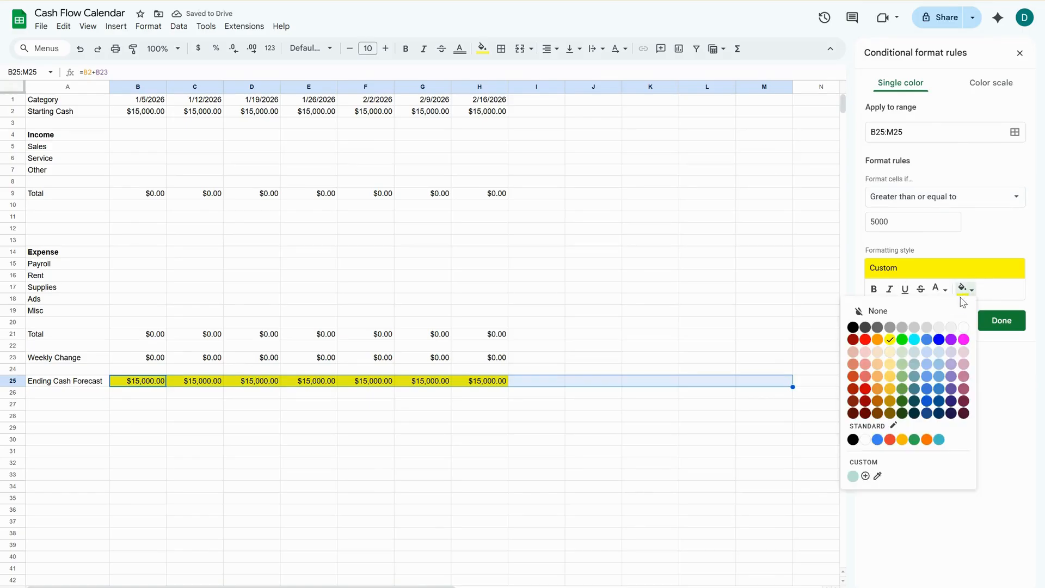
pyautogui.click(902, 388)
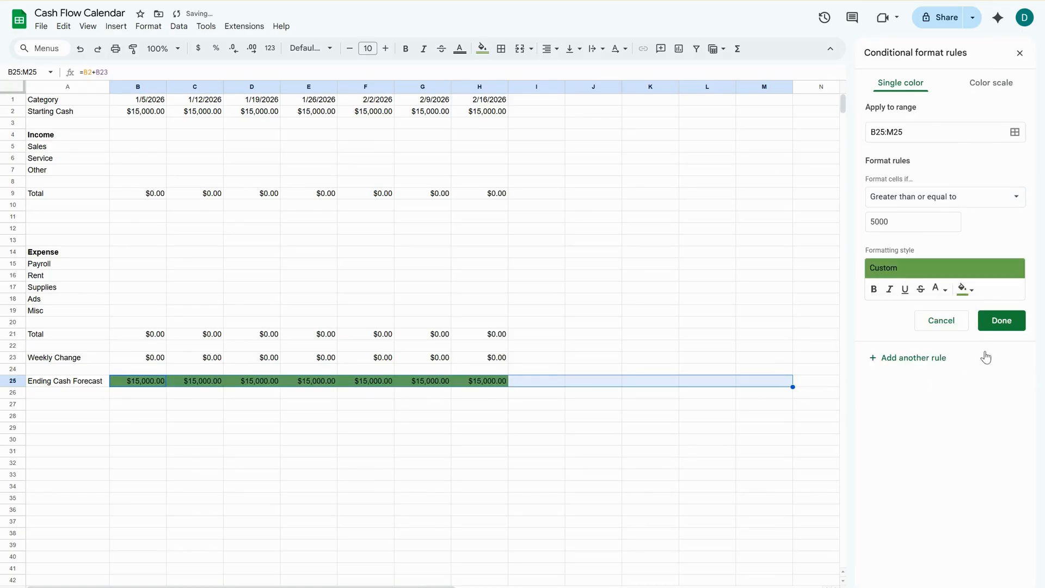
pyautogui.click(1003, 322)
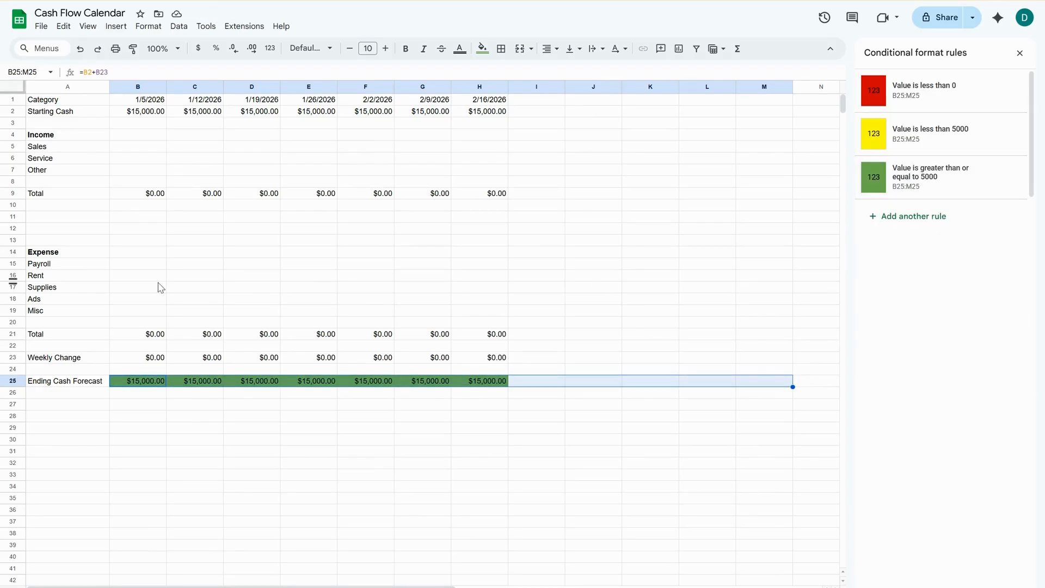
pyautogui.click(309, 275)
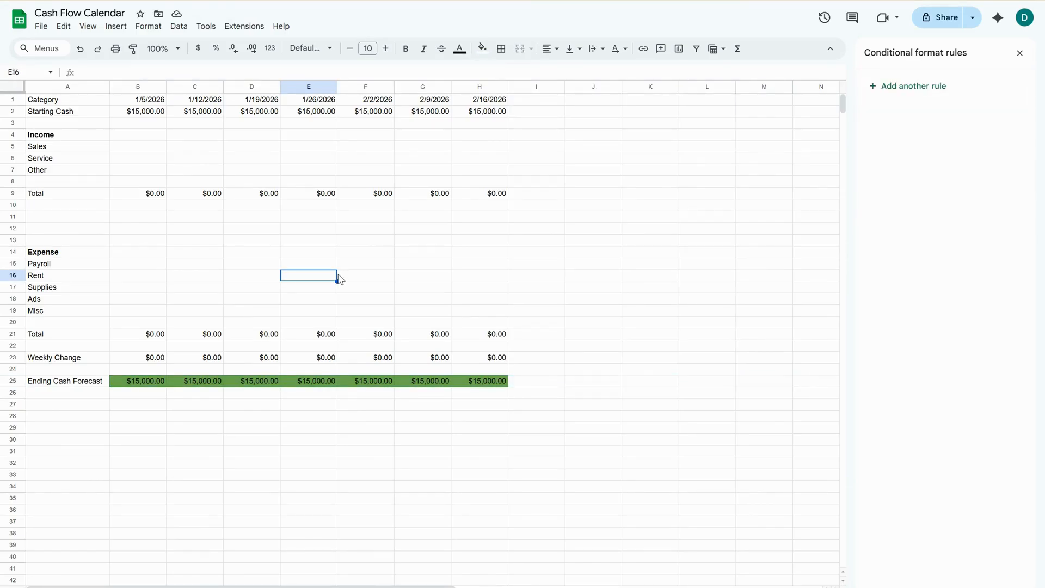
pyautogui.moveTo(155, 136); pyautogui.dragTo(155, 325)
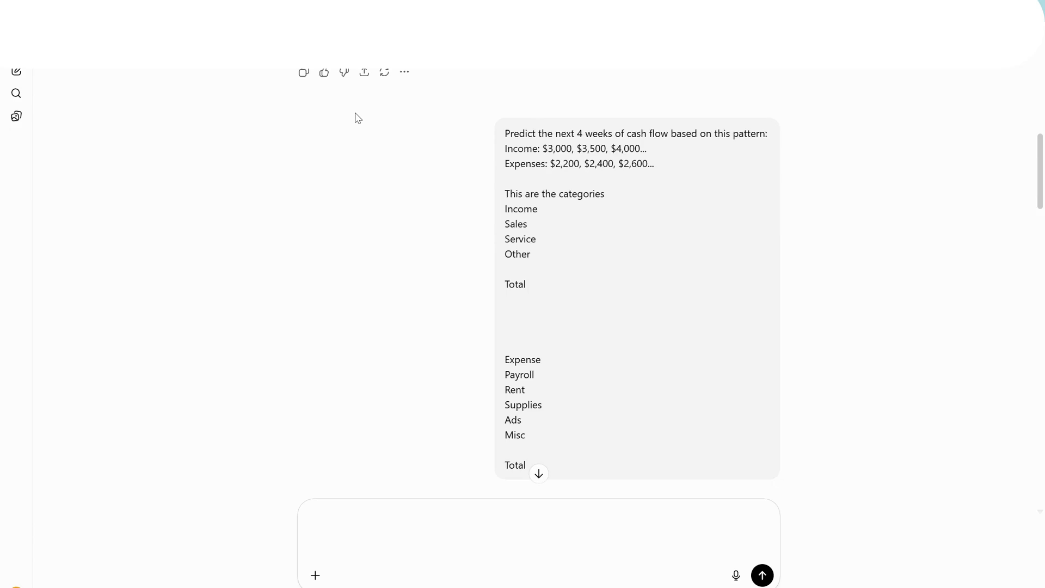
# Review the AI chat's category split assumptions and its weekly income and expense projections in the four-week cash flow forecast
pyautogui.scroll(-5, 565, 259)
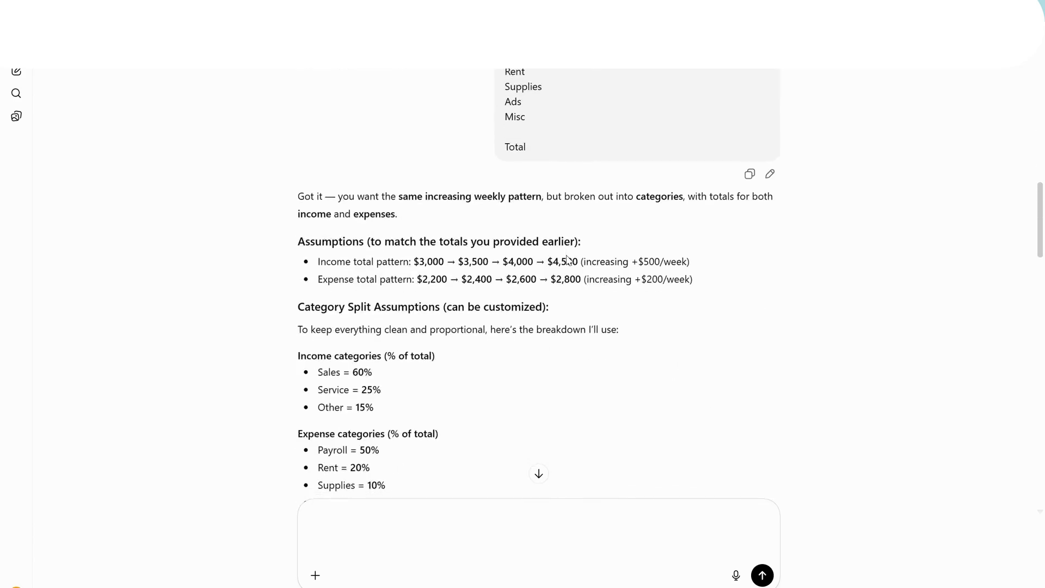
pyautogui.scroll(-1, 567, 259)
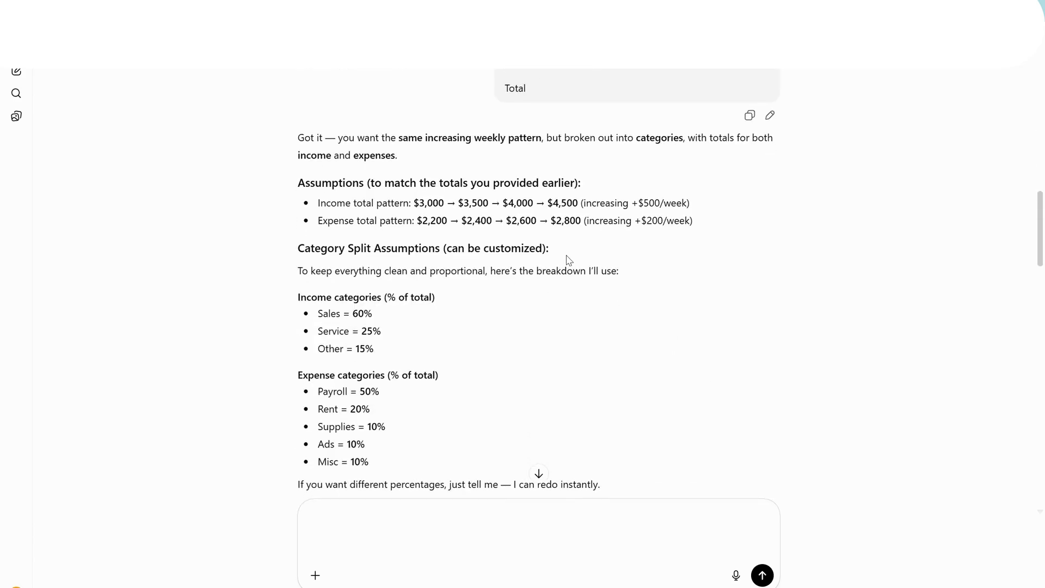
pyautogui.scroll(-2, 478, 226)
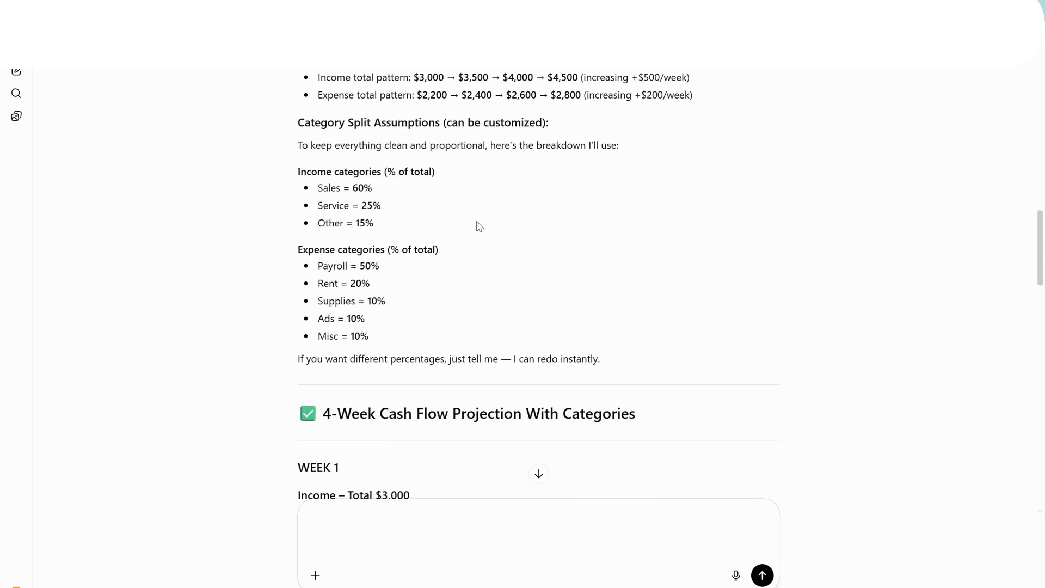
pyautogui.scroll(-1, 449, 221)
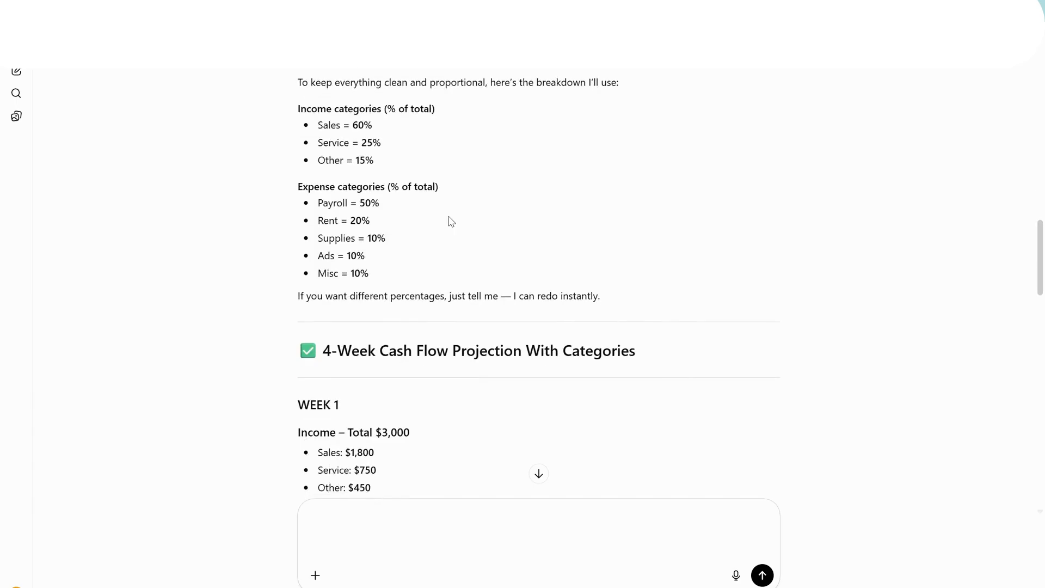
pyautogui.scroll(-3, 450, 221)
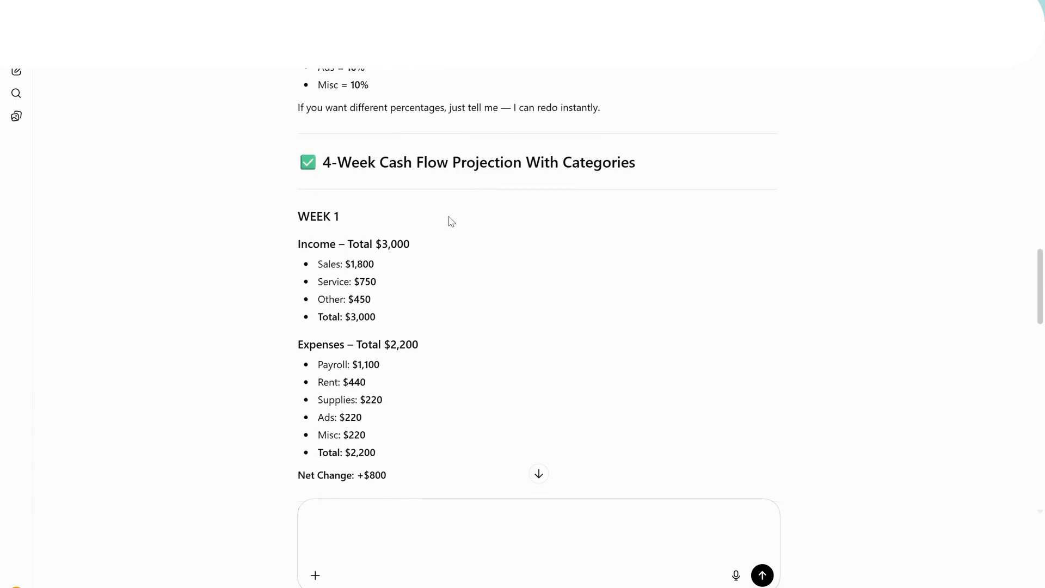
pyautogui.scroll(-1, 451, 221)
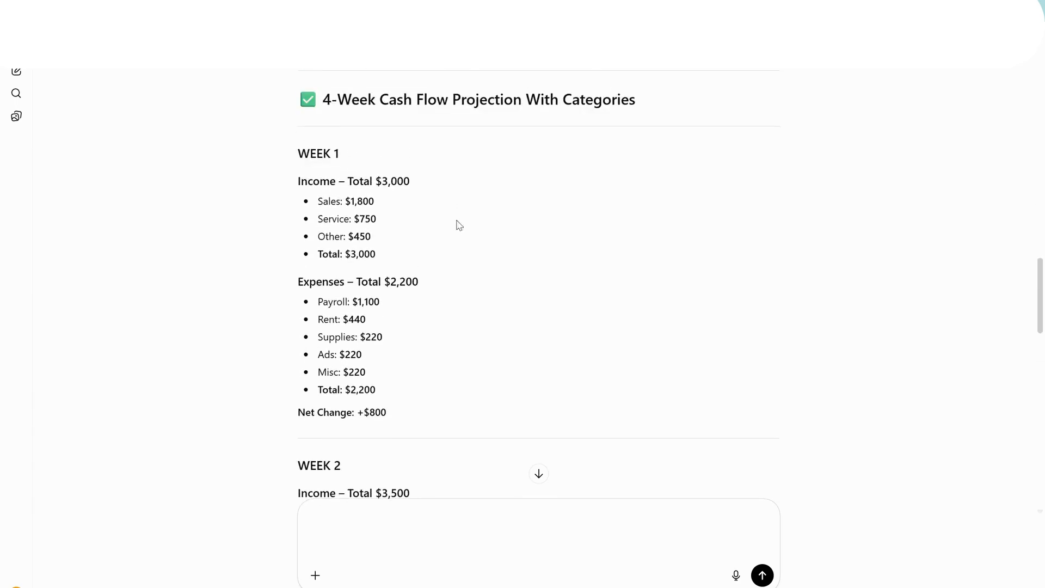
pyautogui.scroll(-10, 467, 229)
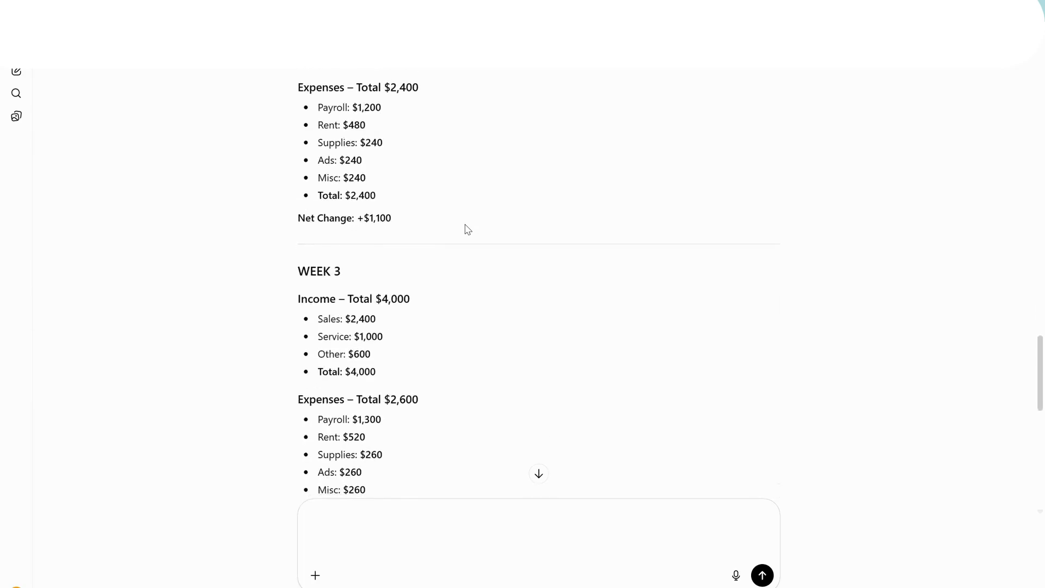
pyautogui.scroll(-1, 467, 229)
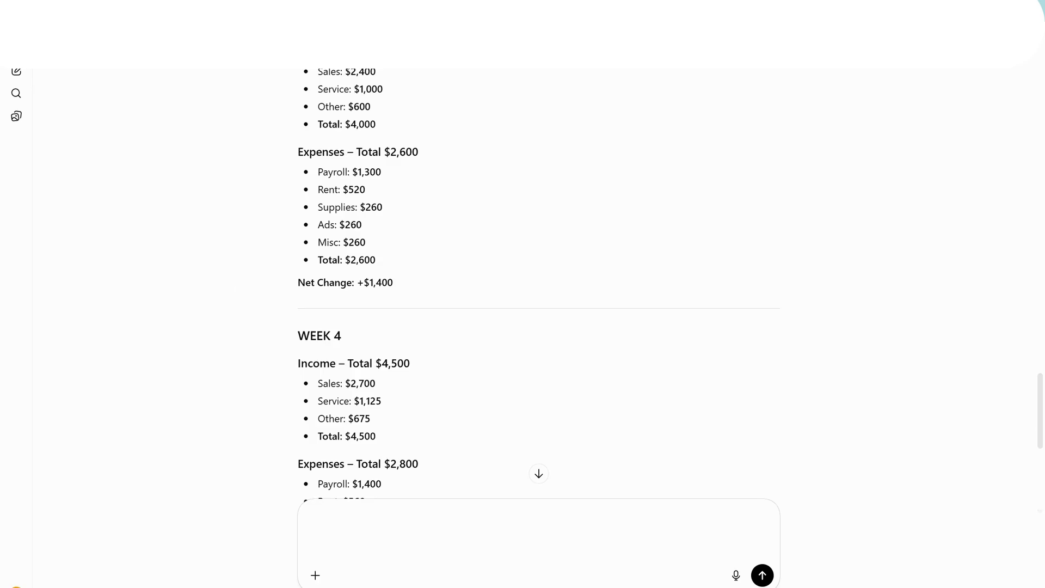
# Switch back to the Cash Flow Calendar spreadsheet and unhide Sheet1
pyautogui.hotkey('alt', 'Tab')
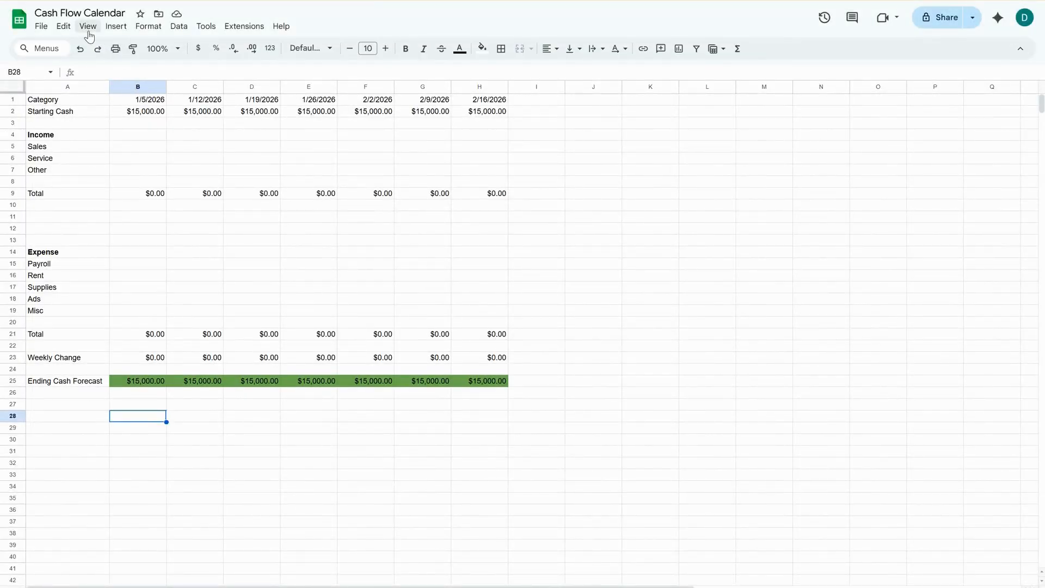
pyautogui.click(88, 28)
pyautogui.moveTo(140, 129)
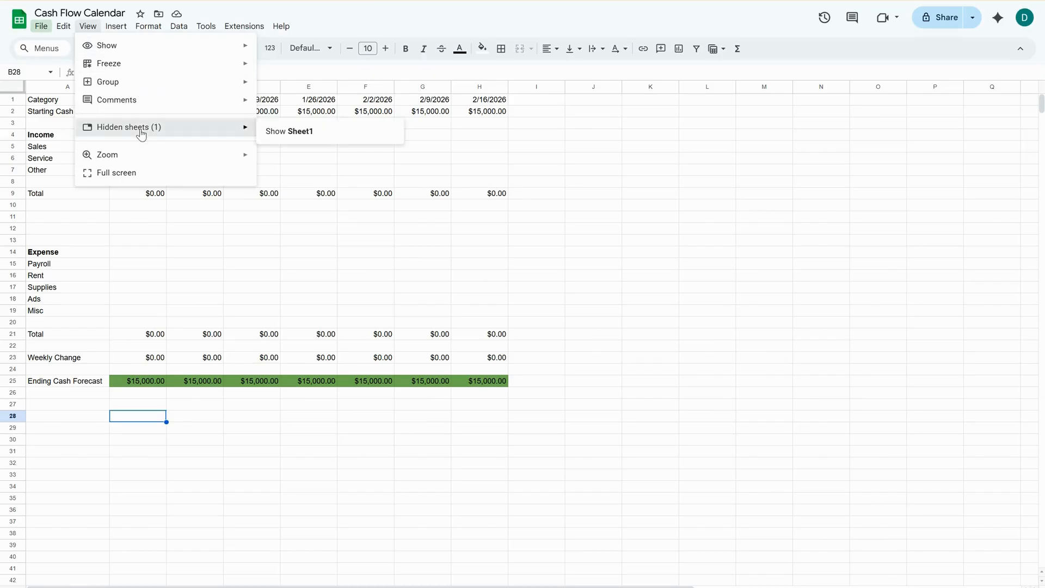
pyautogui.click(300, 132)
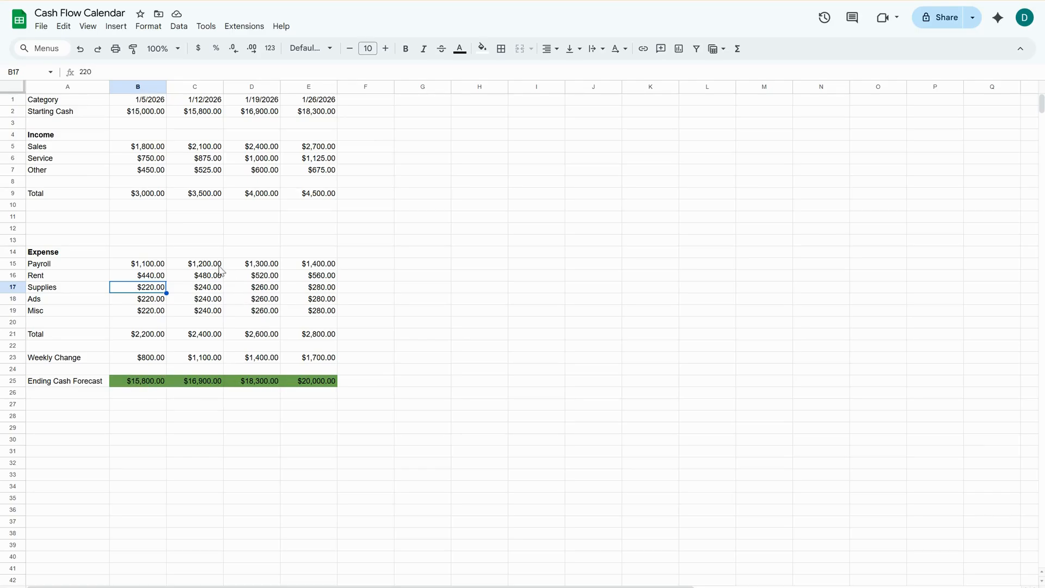
# Set the Payroll expense to 11000 in B15 and 12000 in C15
pyautogui.click(151, 265)
pyautogui.click(210, 74)
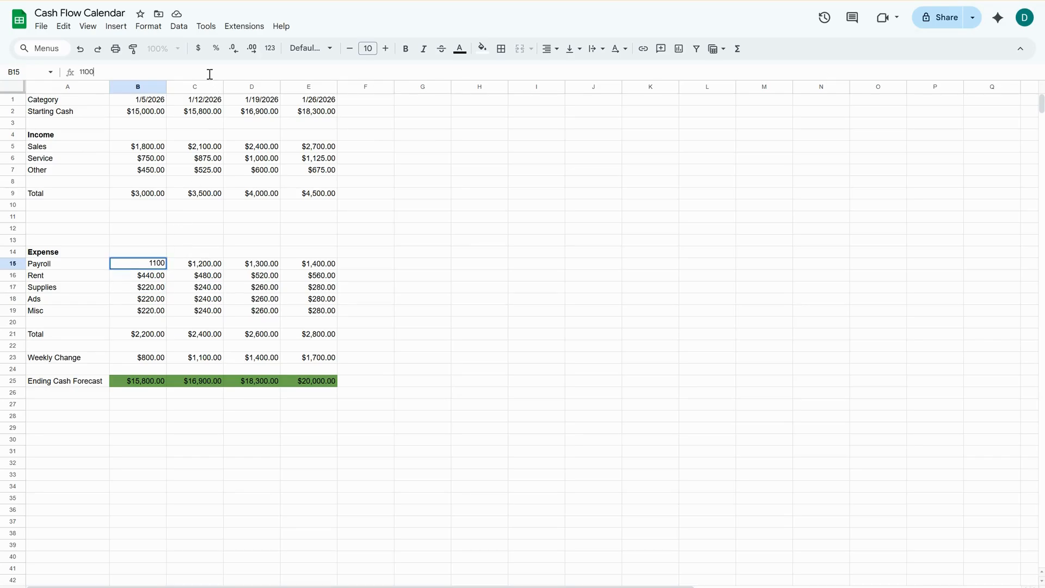
pyautogui.write('0')
pyautogui.press('Tab')
pyautogui.click(209, 73)
pyautogui.write('0')
pyautogui.press('Tab')
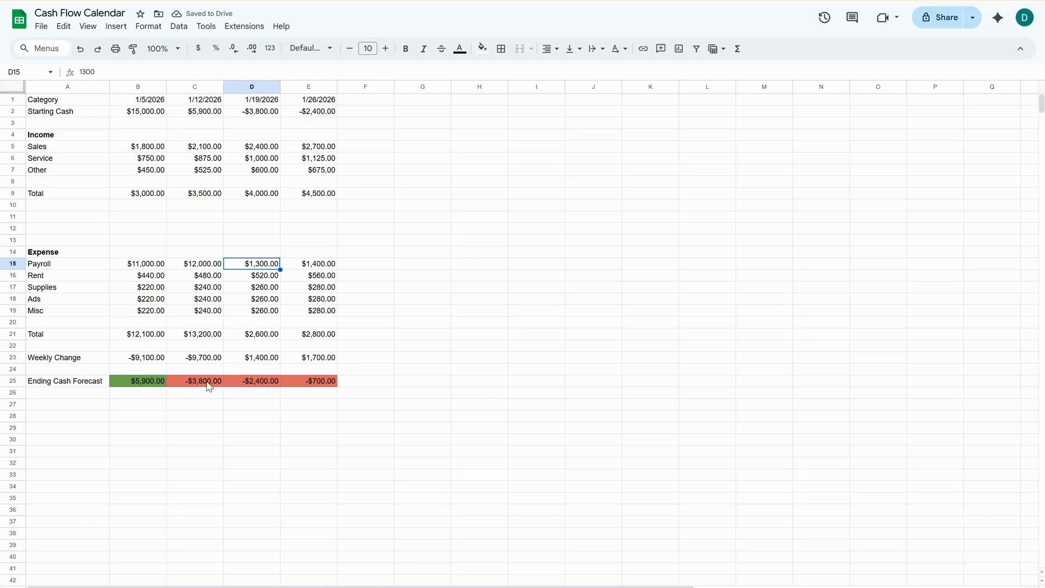
# Set the Sales income for the week of 1/26/2026 in E5 to 27000
pyautogui.click(309, 155)
pyautogui.click(309, 151)
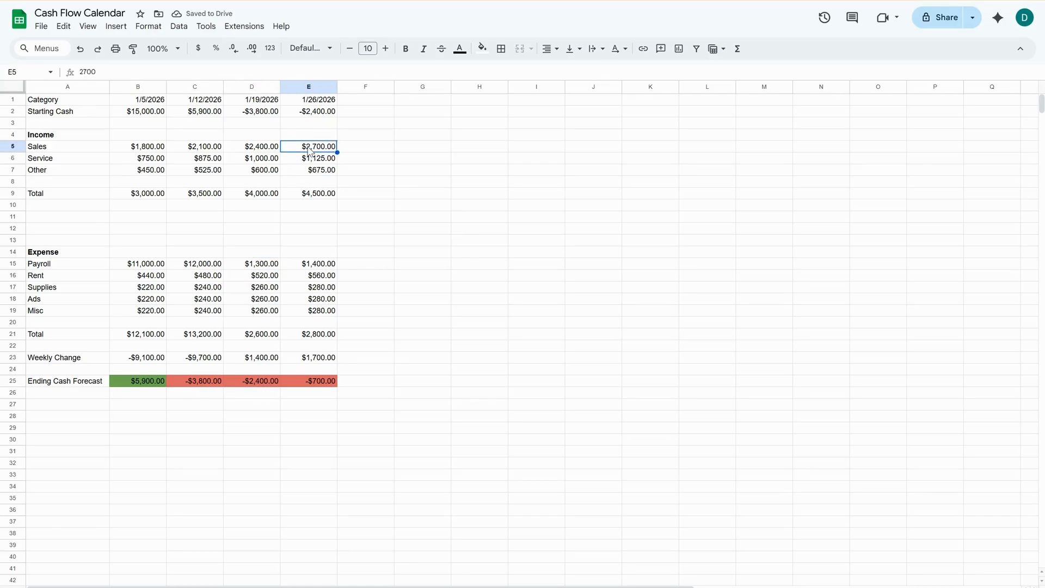
pyautogui.click(255, 73)
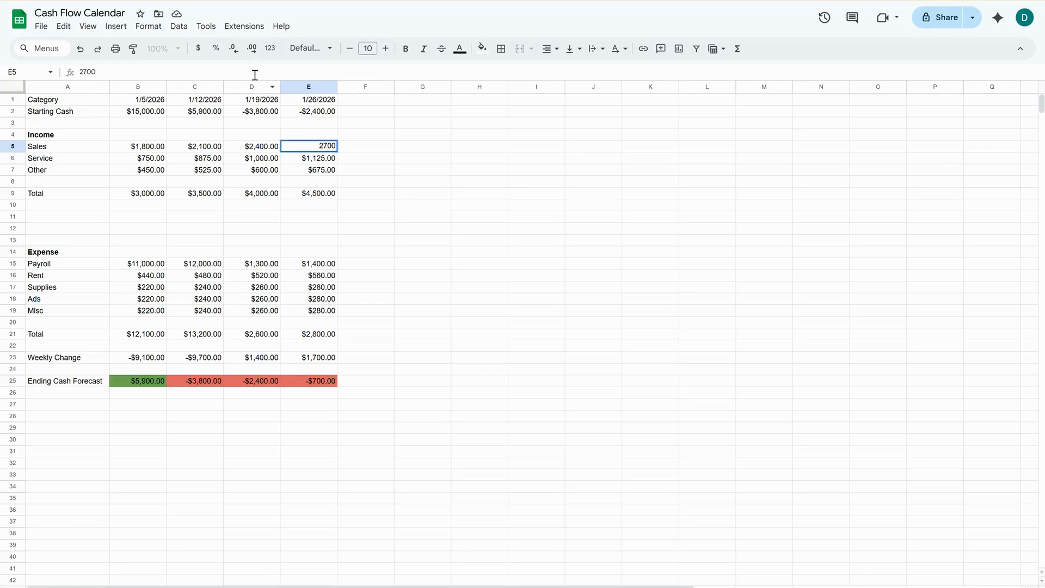
pyautogui.write('0')
pyautogui.press('Return')
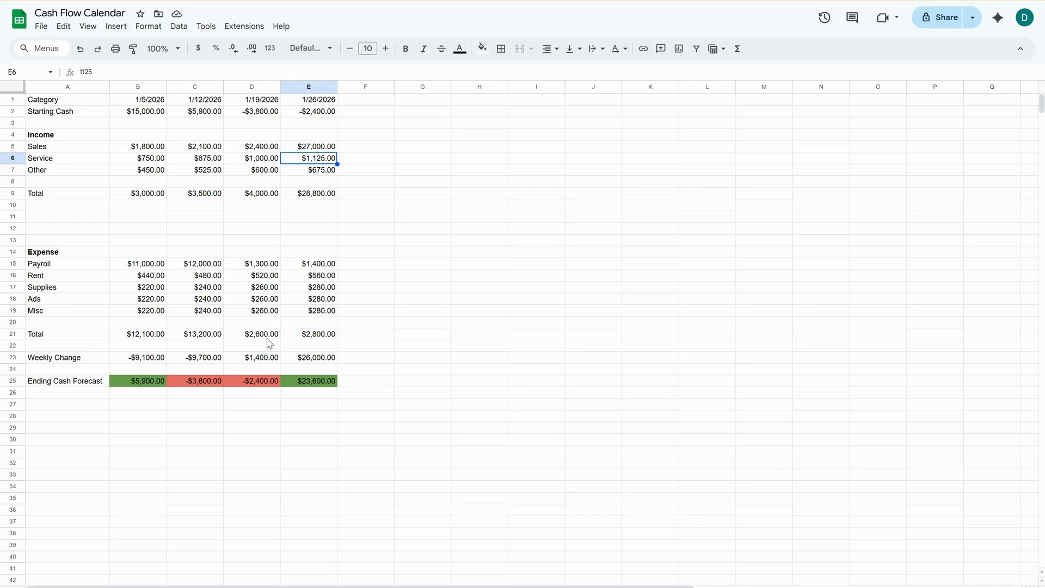
# Label cell A27, below the Ending Cash Forecast row, "Cash Buffer"
pyautogui.click(76, 408)
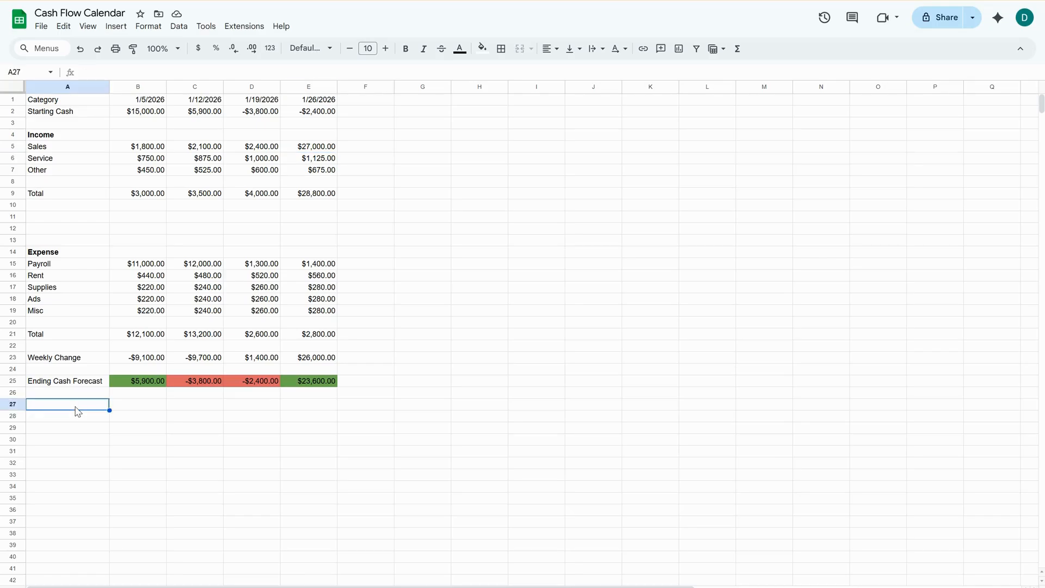
pyautogui.write('Cash Buffer')
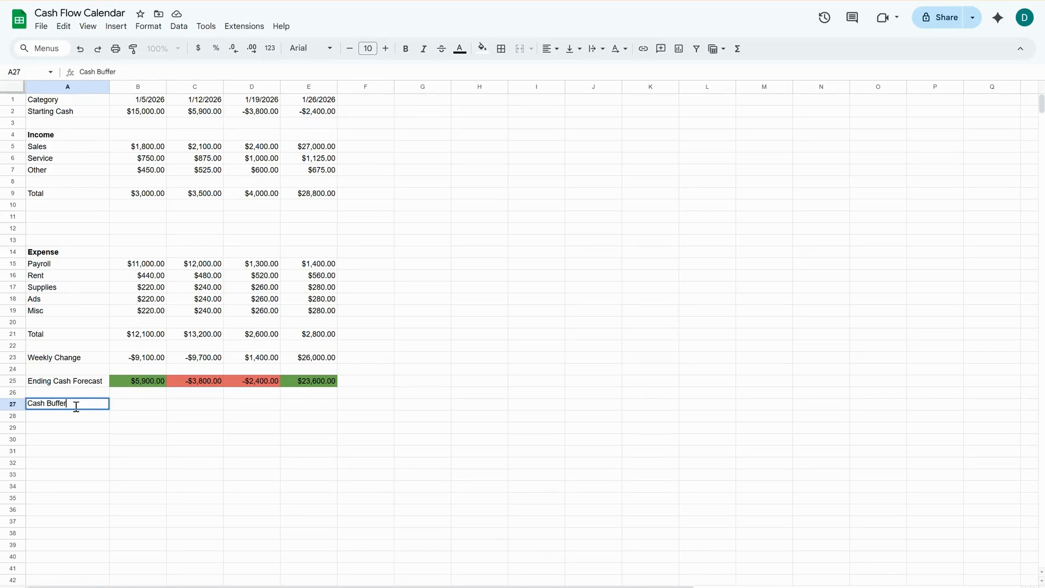
pyautogui.press('Tab')
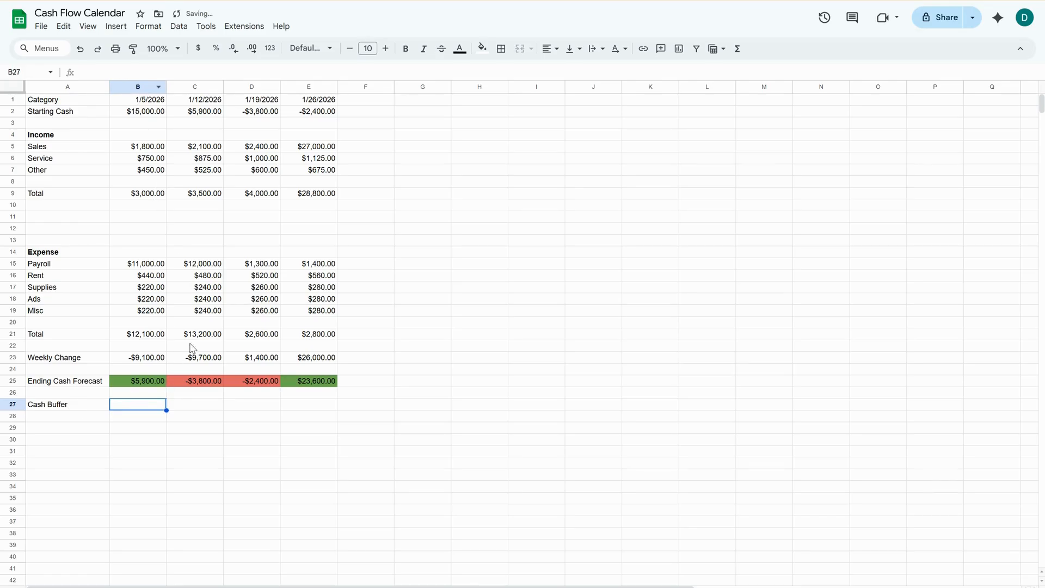
# Open the conditional formatting rules for the Ending Cash Forecast cells B25:E25 and check their thresholds
pyautogui.click(143, 383)
pyautogui.keyDown('shift'); pyautogui.click(303, 380); pyautogui.keyUp('shift')
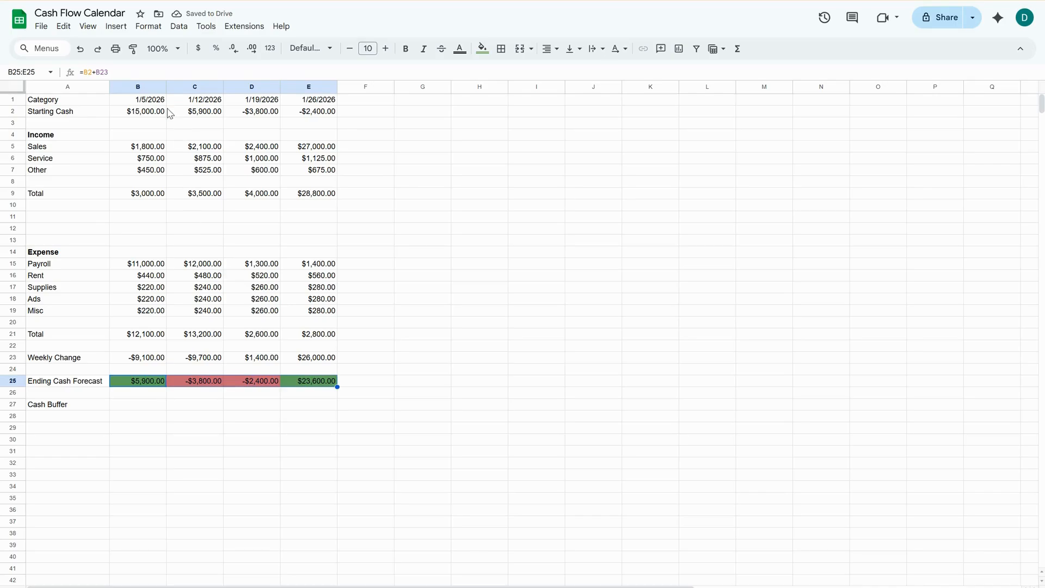
pyautogui.click(154, 30)
pyautogui.click(193, 256)
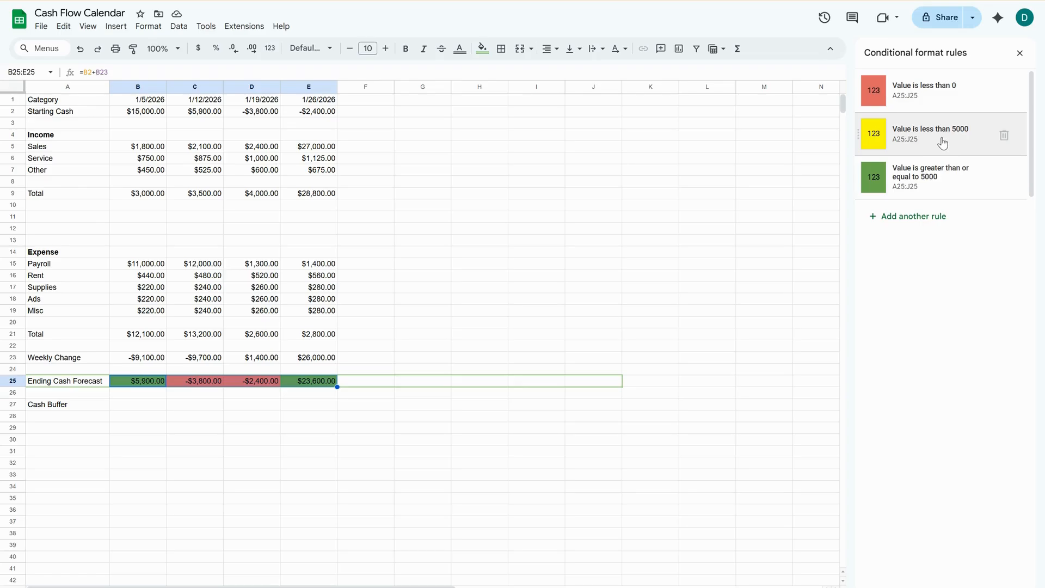
# Enter the Cash Buffer formula =B25-5000 in B27
pyautogui.click(143, 409)
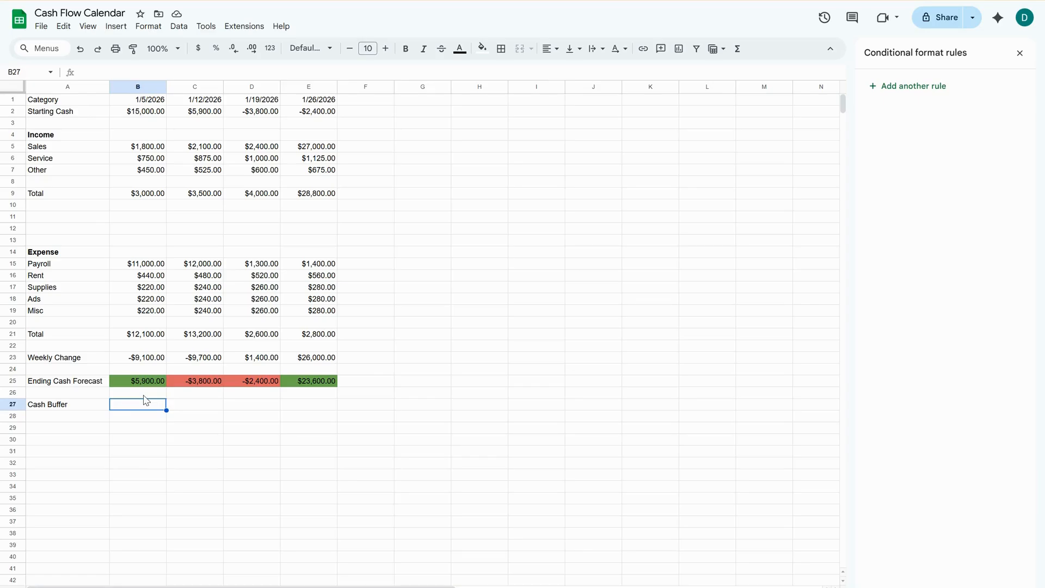
pyautogui.write('=B25')
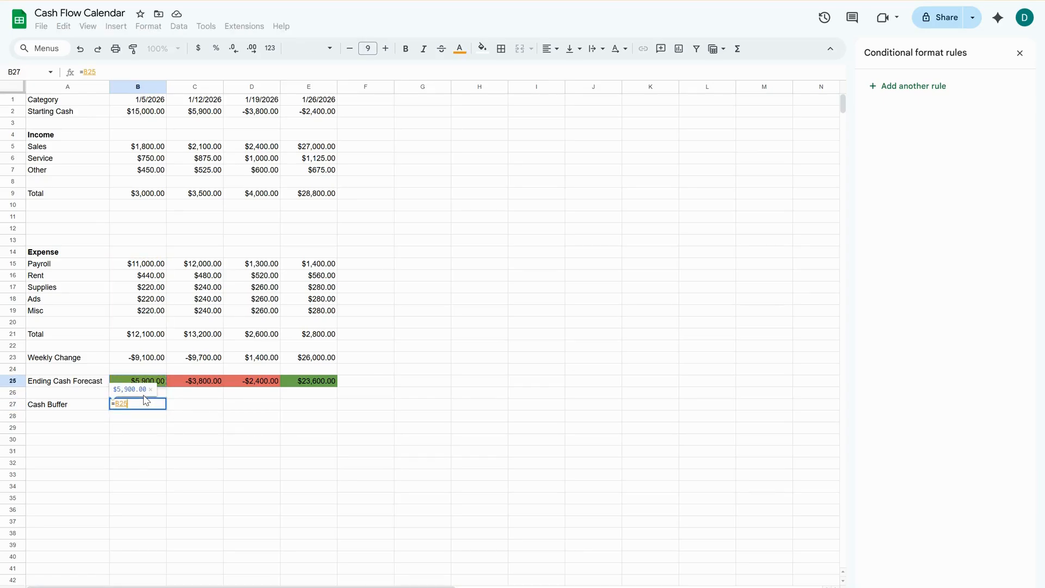
pyautogui.write('-5000')
pyautogui.press('Return')
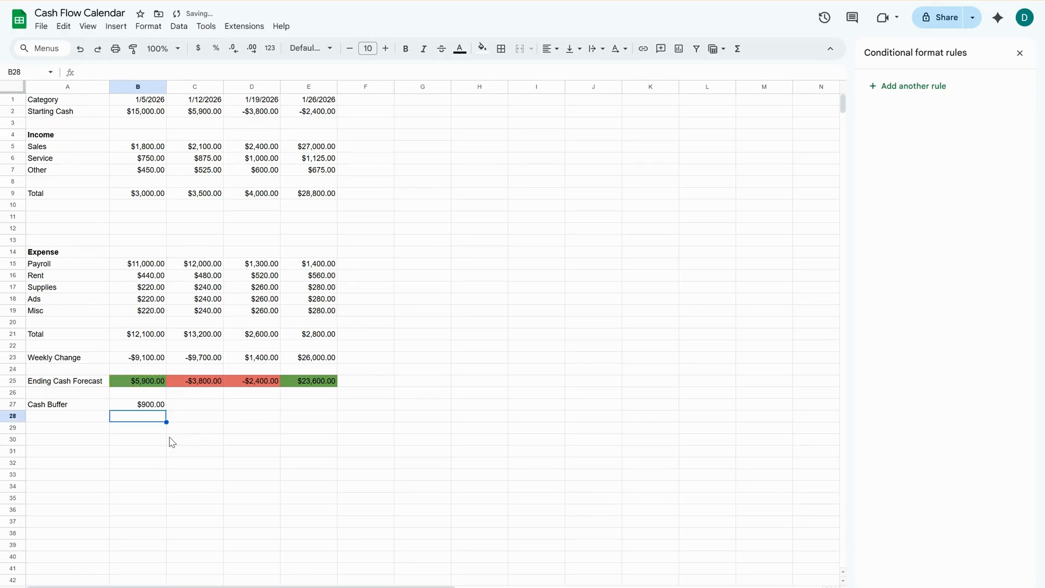
# Fill the Cash Buffer formula from B27 across through E27 and check the copied formulas
pyautogui.click(141, 407)
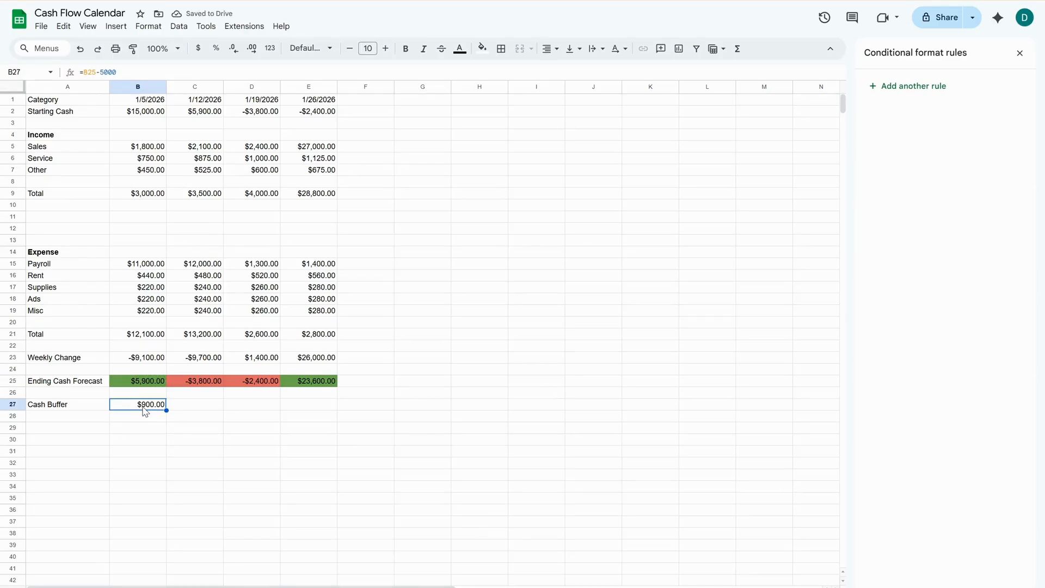
pyautogui.moveTo(167, 409); pyautogui.dragTo(333, 409)
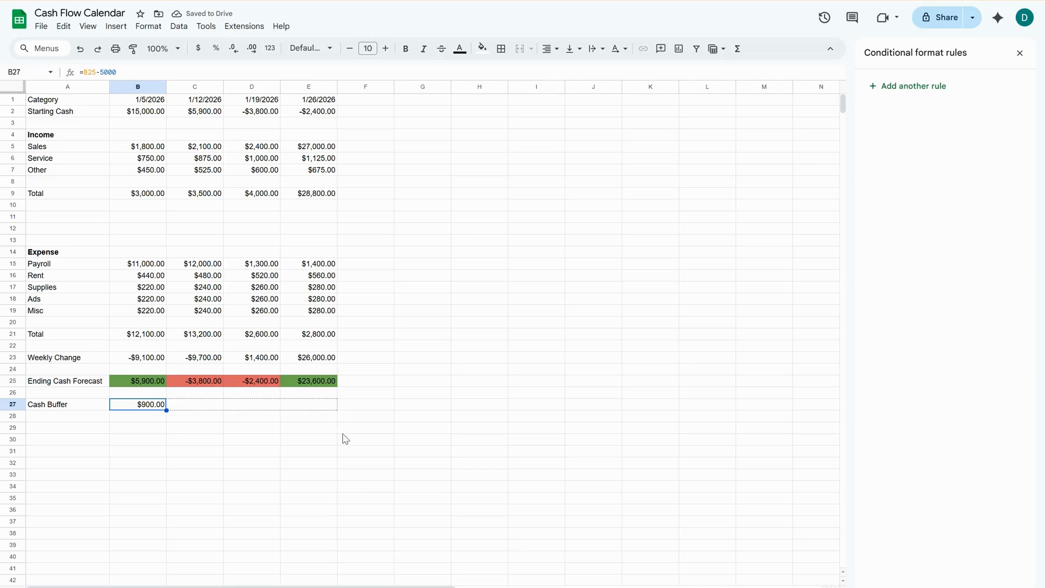
pyautogui.click(208, 411)
pyautogui.click(272, 409)
pyautogui.click(311, 408)
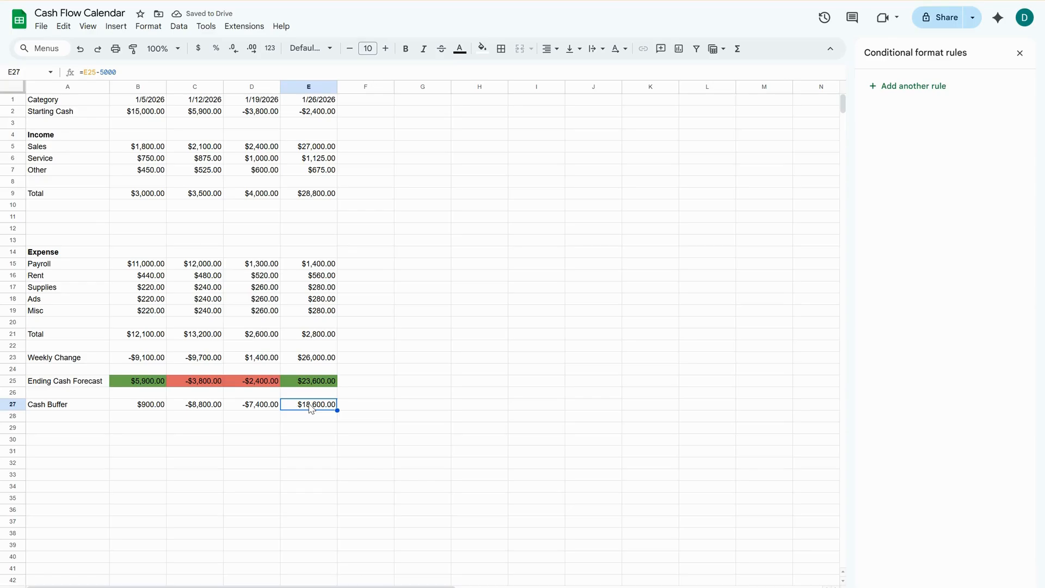